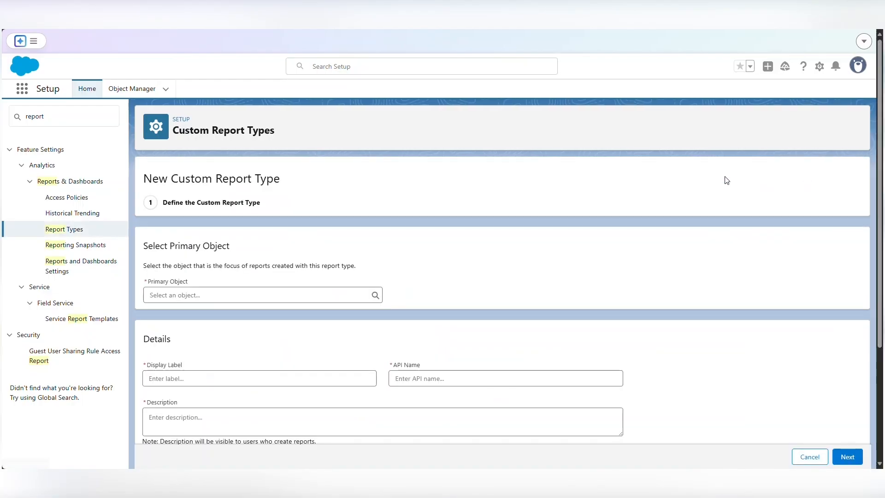
# Choose Loads as the primary object of the new custom report type by searching for "load".
pyautogui.scroll(-3, 428, 214)
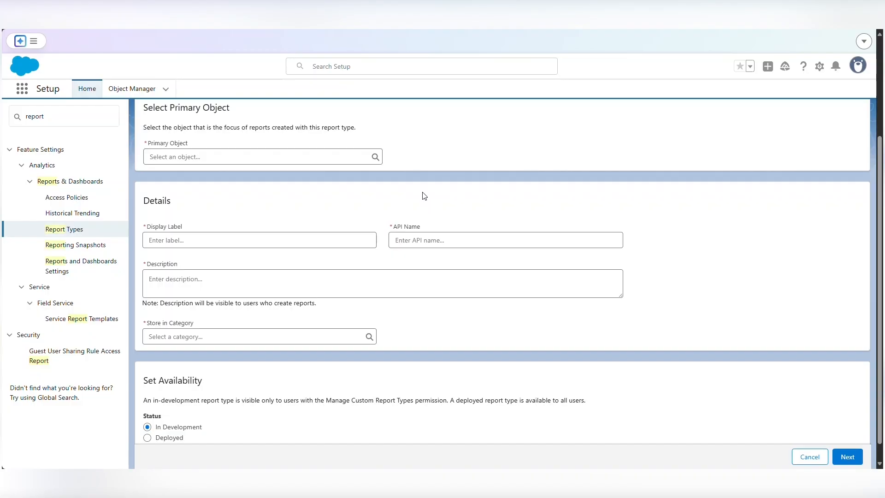
pyautogui.click(167, 158)
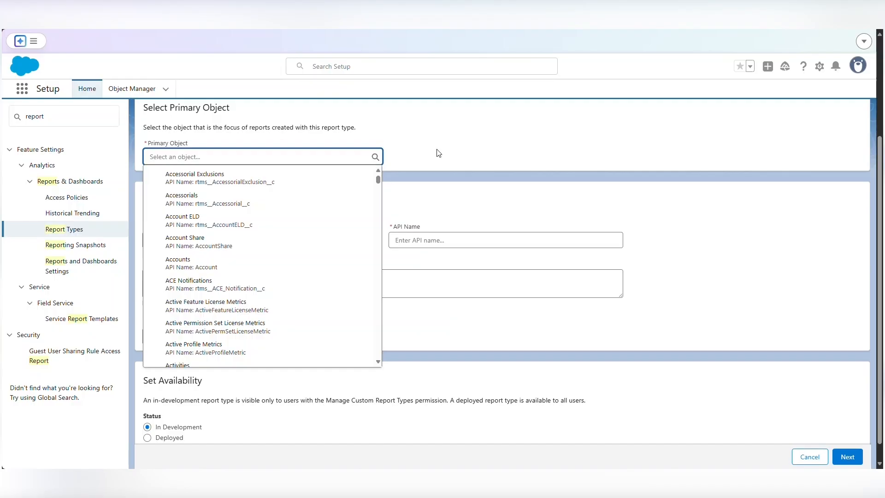
pyautogui.write('load')
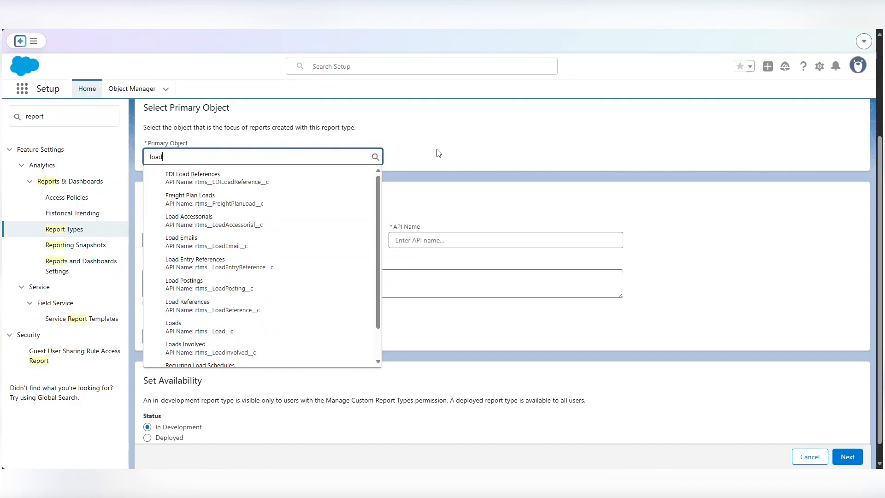
pyautogui.click(193, 328)
# Give the report type the display label "Loads - Testing" and the description "Used for testing.".
pyautogui.click(156, 242)
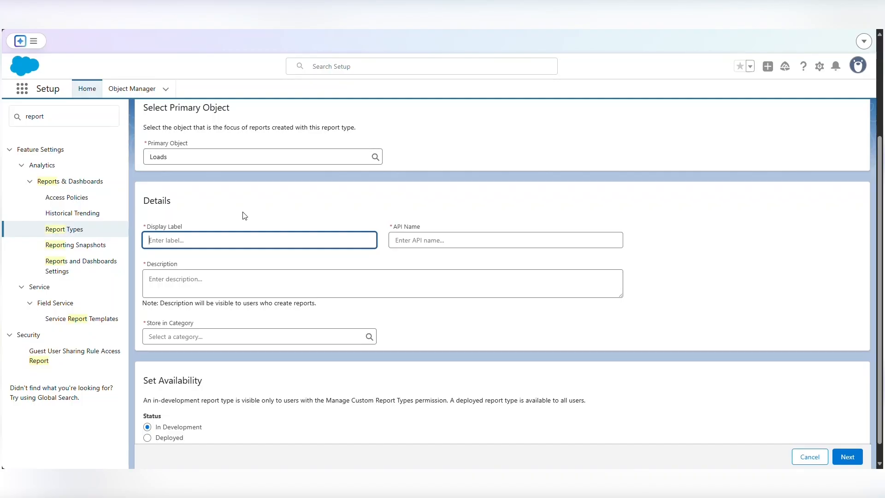
pyautogui.write('Loads - Testing')
pyautogui.click(216, 280)
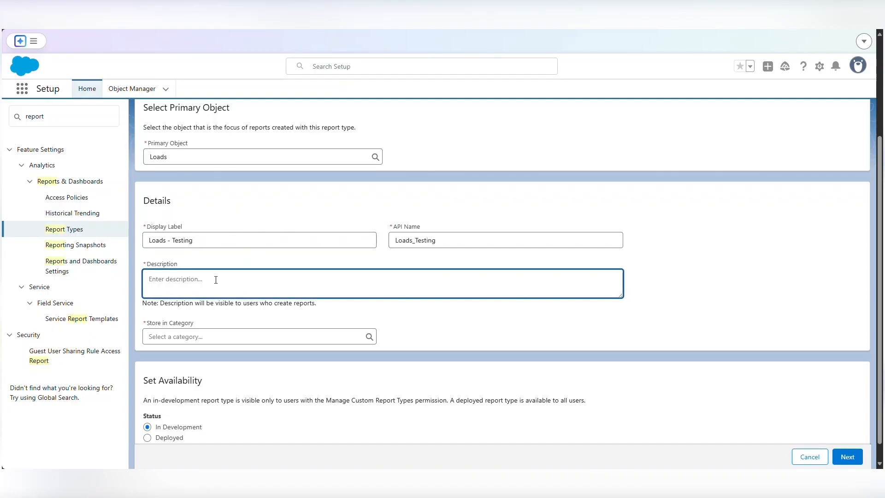
pyautogui.write('Used for testing.')
pyautogui.click(370, 203)
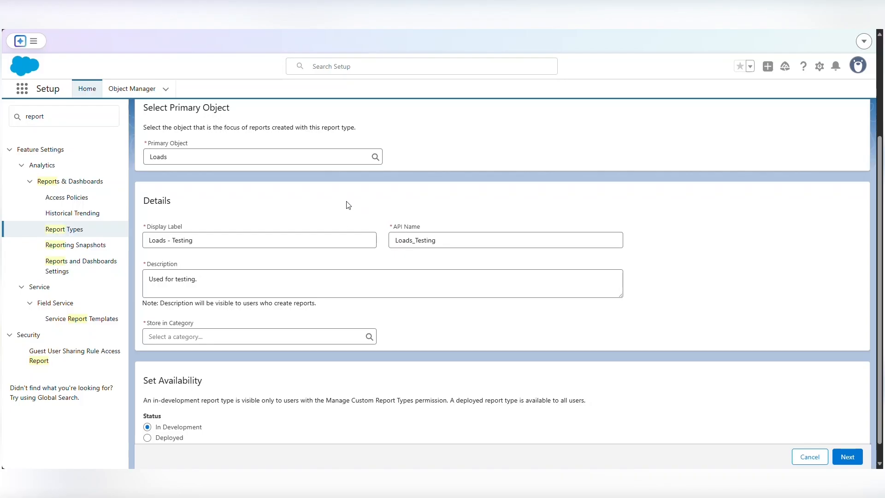
# Store the report type in the Other Reports category, set its status to Deployed, and continue to the records set definition.
pyautogui.scroll(-1, 348, 205)
pyautogui.scroll(-1, 208, 275)
pyautogui.click(189, 317)
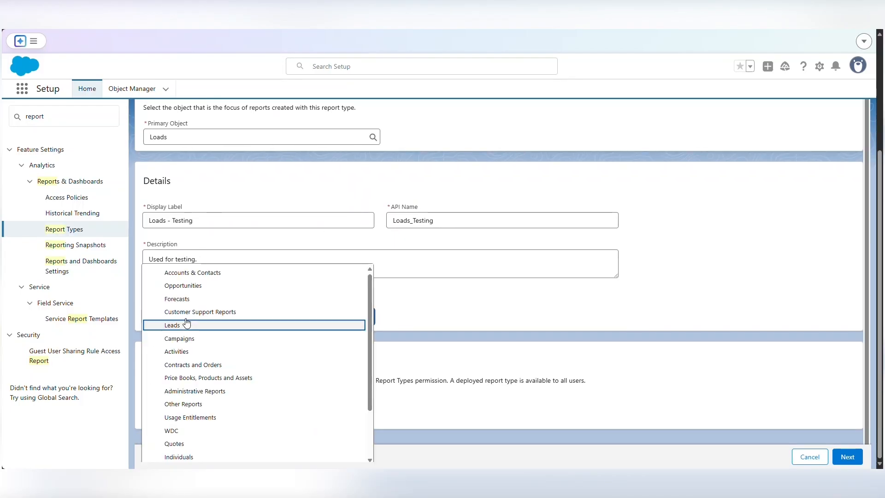
pyautogui.click(183, 404)
pyautogui.click(444, 346)
pyautogui.click(147, 418)
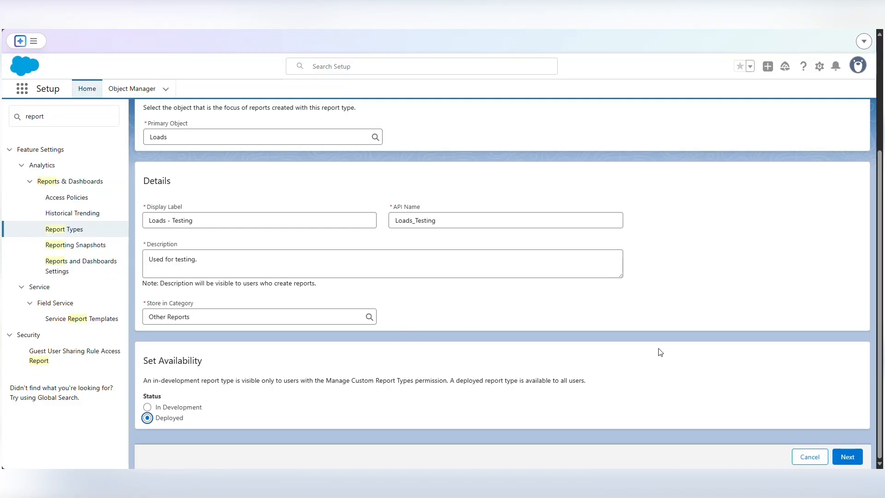
pyautogui.click(846, 457)
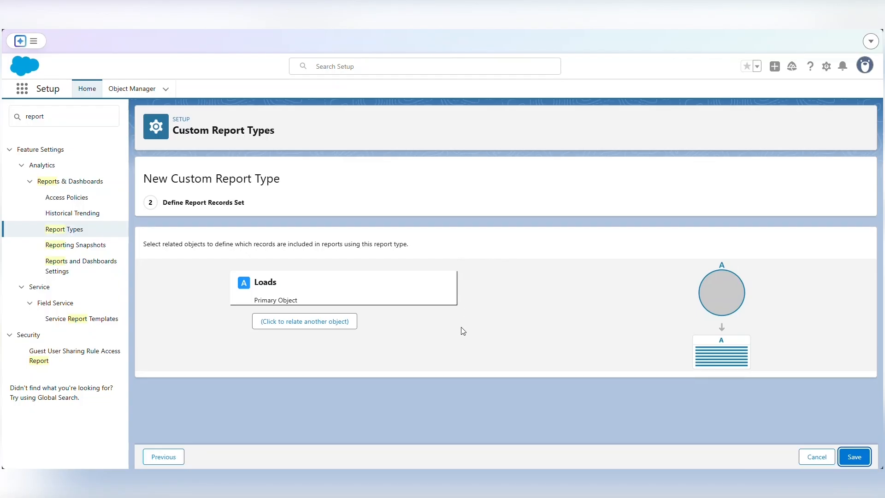
pyautogui.click(292, 327)
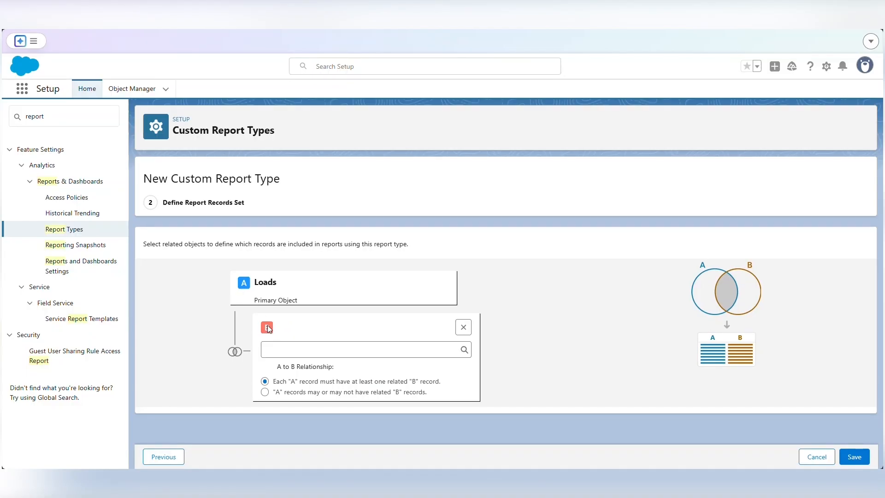
pyautogui.moveTo(275, 381); pyautogui.dragTo(458, 379)
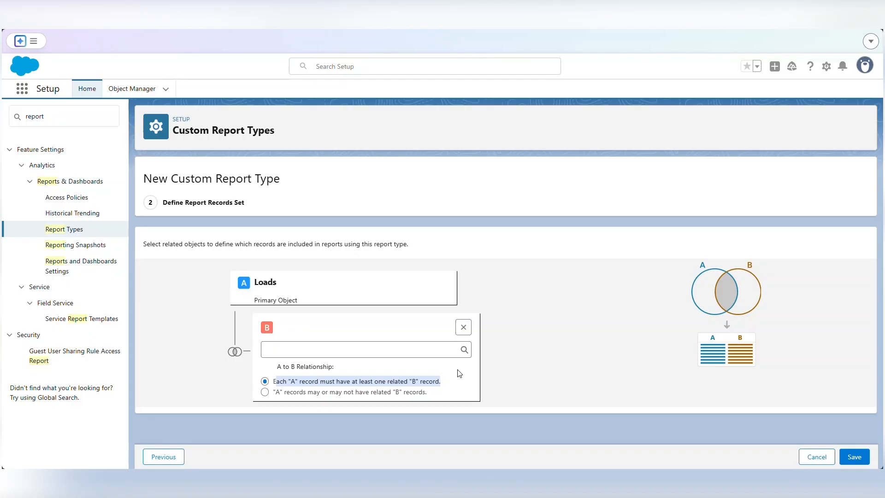
pyautogui.click(265, 392)
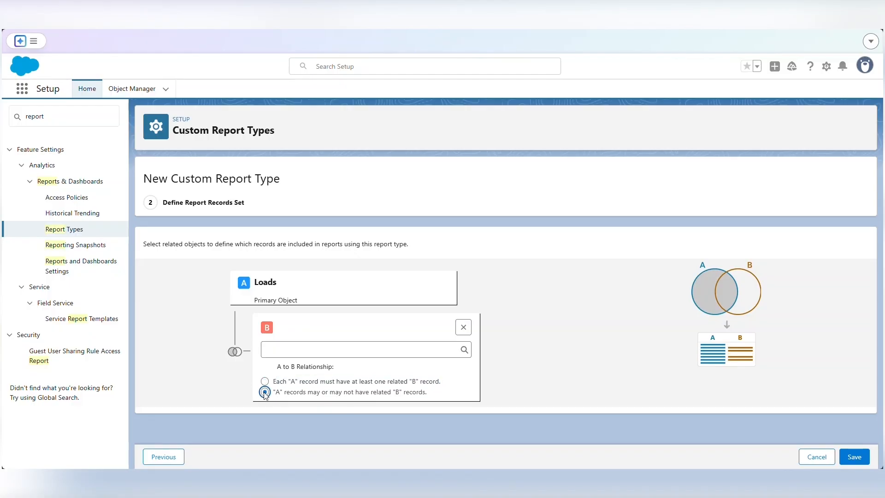
pyautogui.click(463, 328)
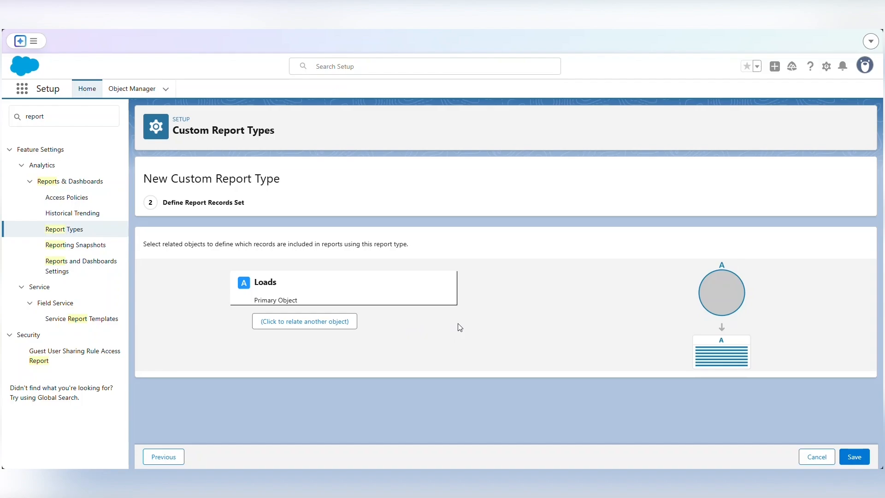
# Save the report type with only the primary object and review its details and included fields.
pyautogui.click(853, 456)
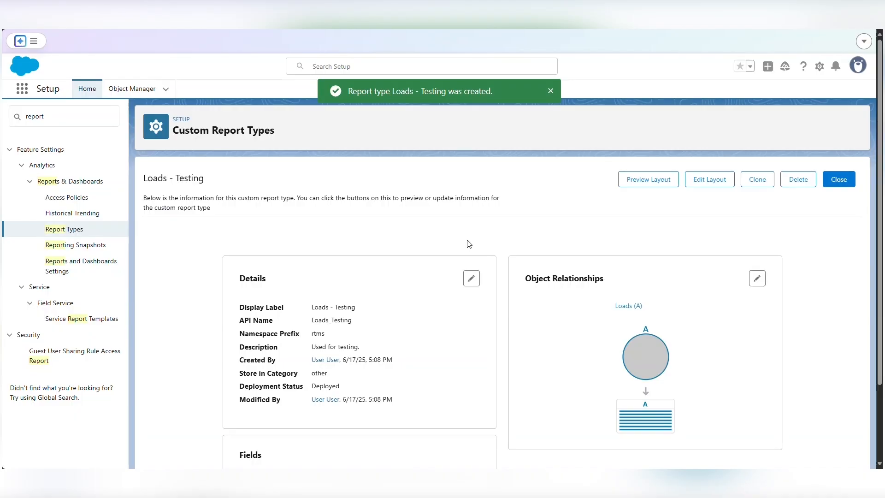
pyautogui.scroll(-2, 468, 244)
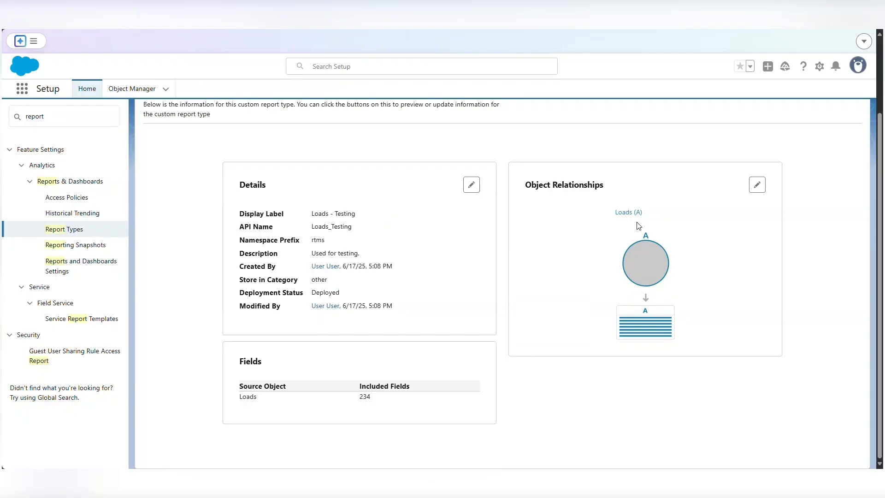
pyautogui.moveTo(357, 398); pyautogui.dragTo(377, 402)
pyautogui.scroll(3, 505, 391)
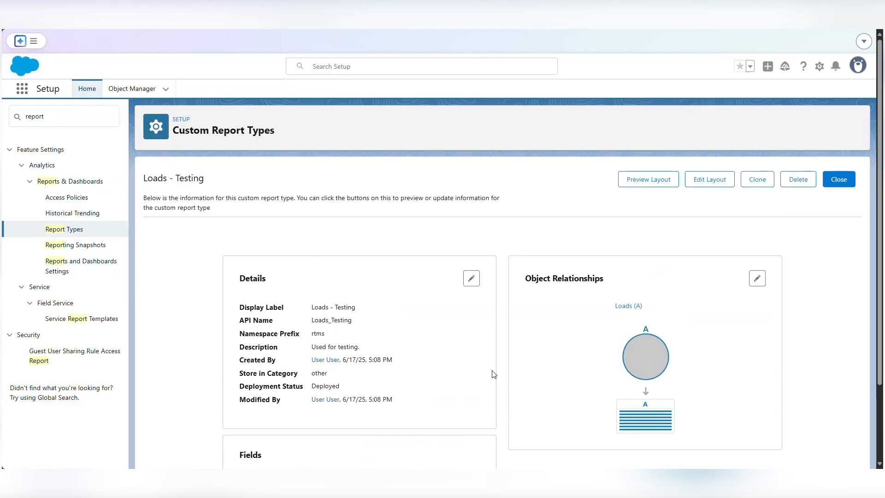
# Edit the report type's layout and drill through the lookup fields from Carrier to the related fields of Transportation Profile.
pyautogui.click(705, 183)
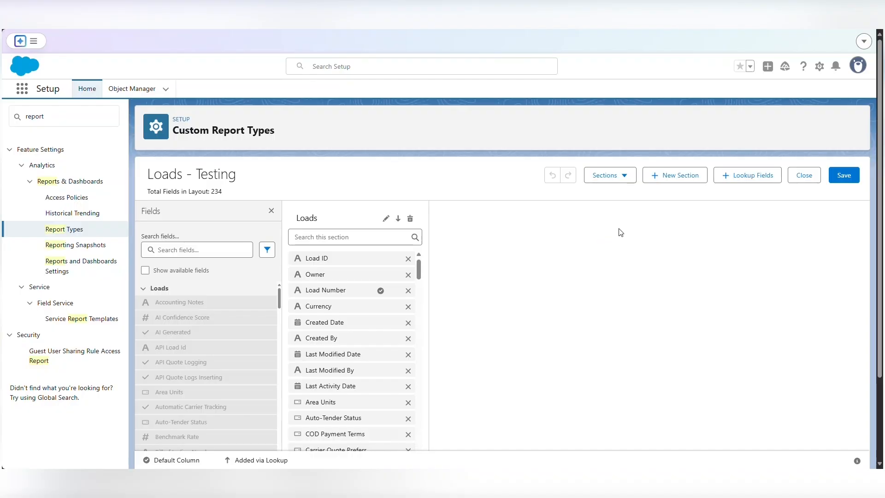
pyautogui.click(747, 180)
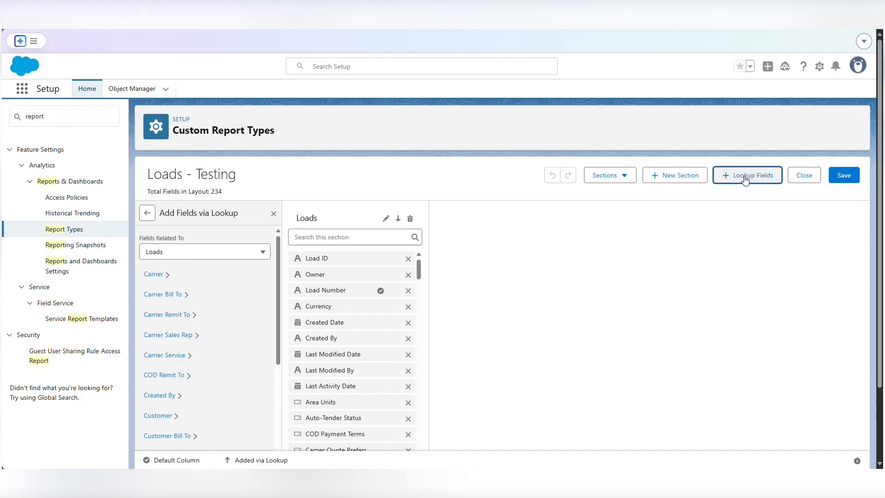
pyautogui.click(154, 275)
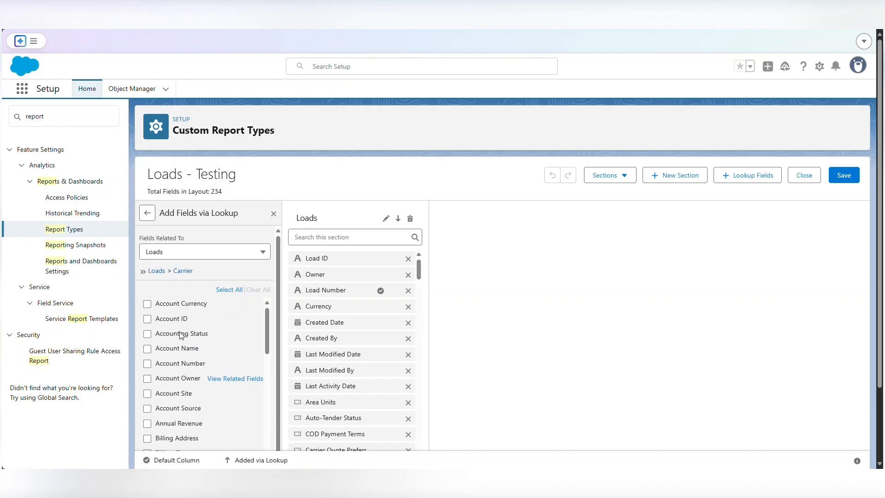
pyautogui.scroll(-2, 497, 297)
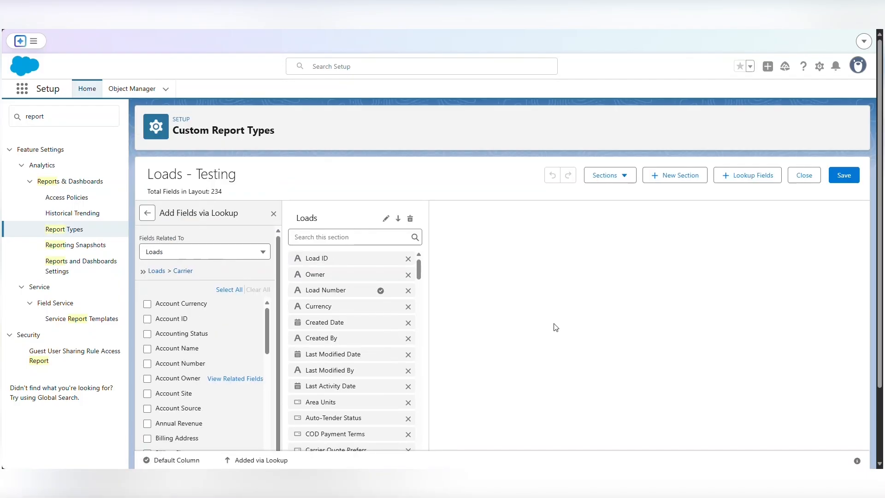
pyautogui.scroll(-2, 610, 326)
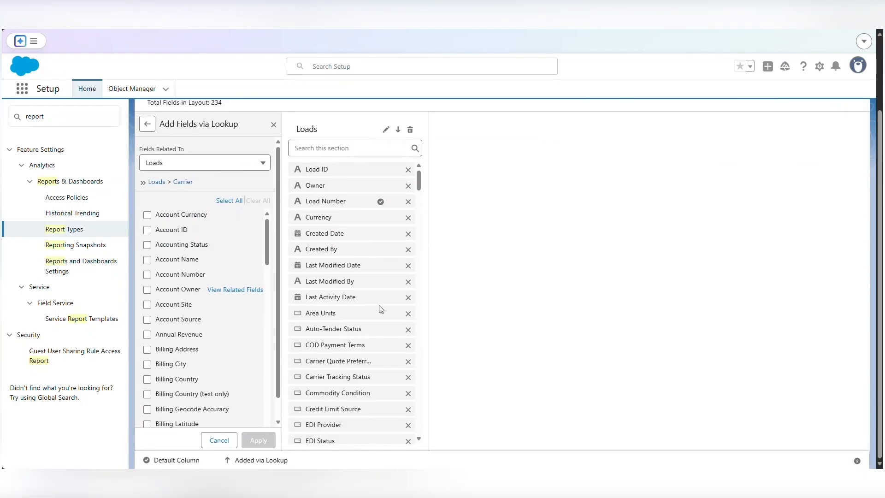
pyautogui.scroll(-1, 205, 302)
pyautogui.scroll(-10, 204, 302)
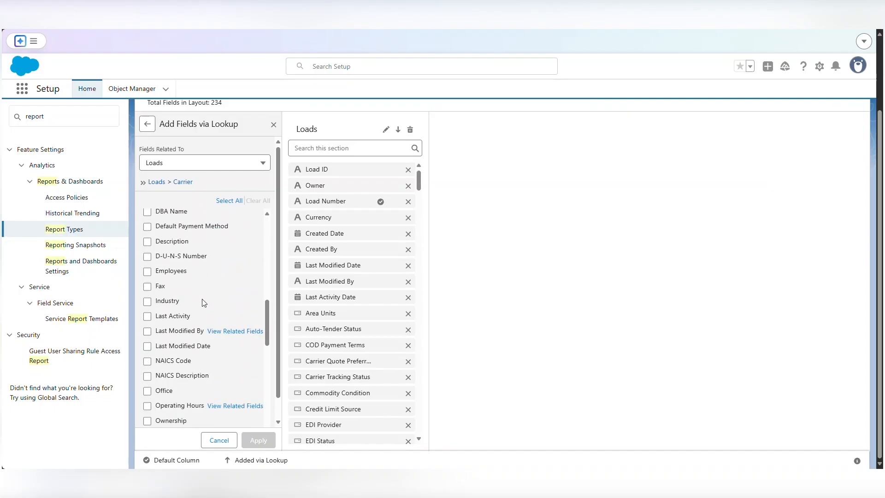
pyautogui.scroll(-10, 204, 301)
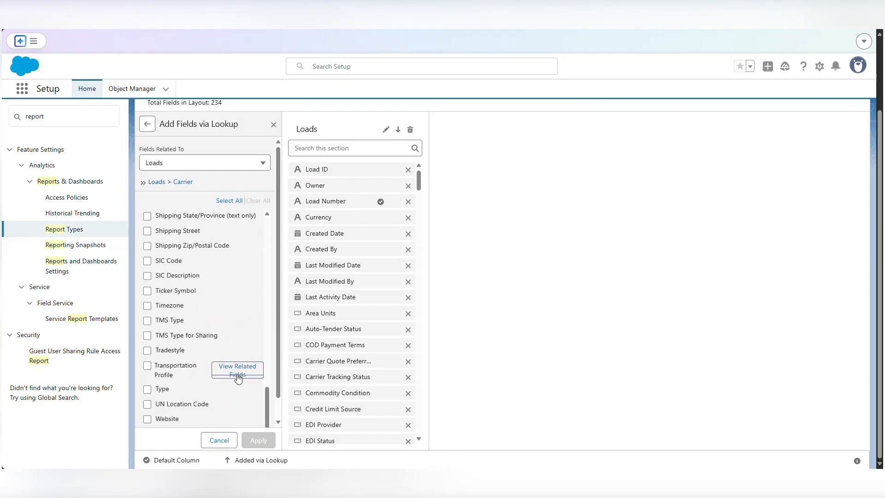
pyautogui.click(237, 372)
# Select the MC/MX/FF Number field among the Transportation Profile lookup fields.
pyautogui.scroll(-10, 205, 318)
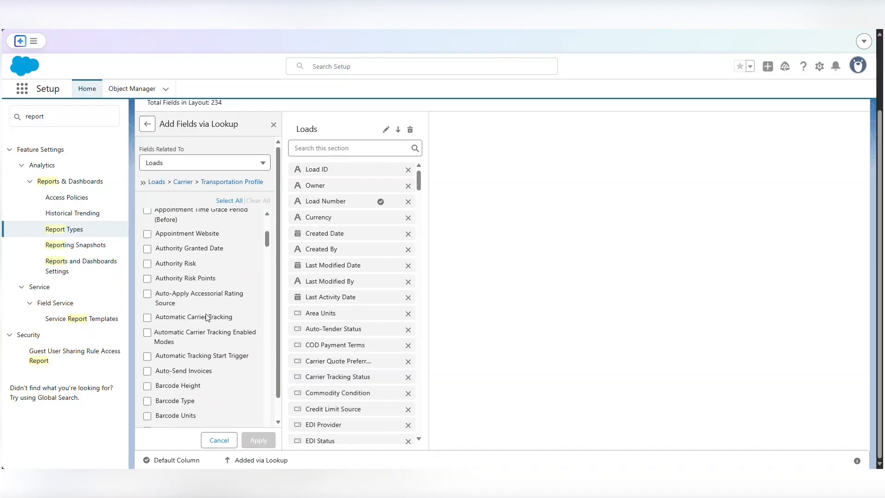
pyautogui.scroll(-15, 206, 316)
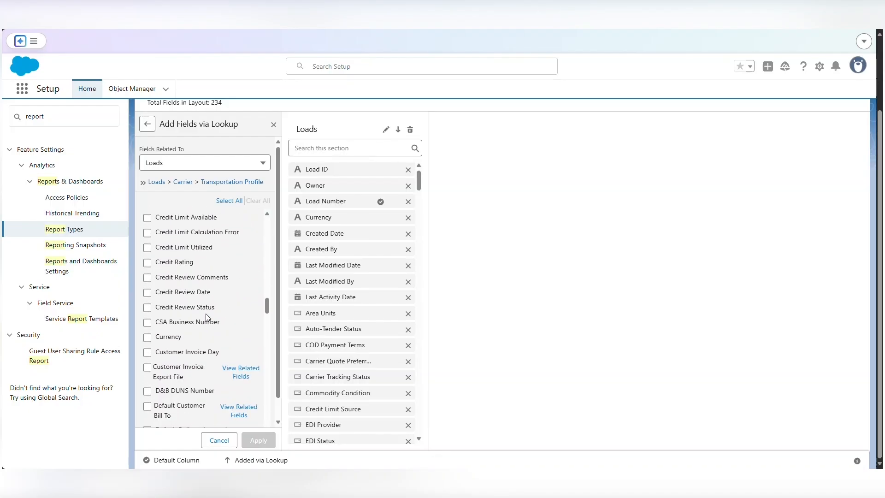
pyautogui.scroll(-15, 206, 316)
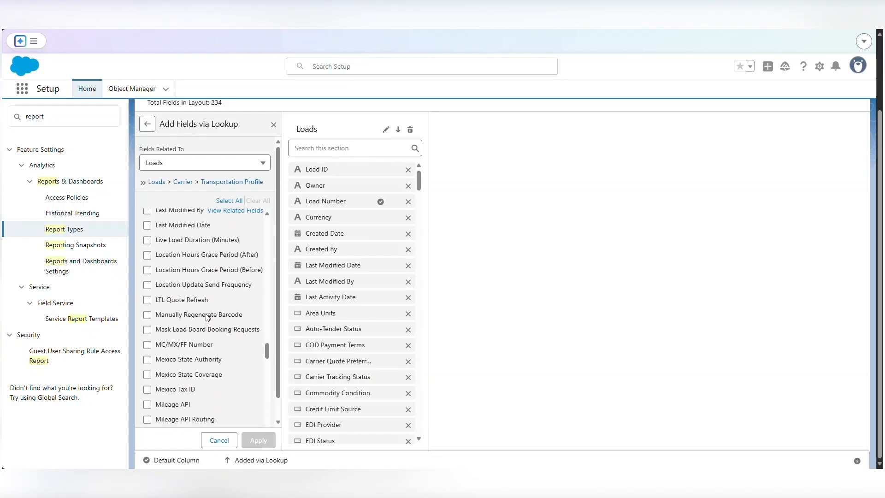
pyautogui.click(148, 336)
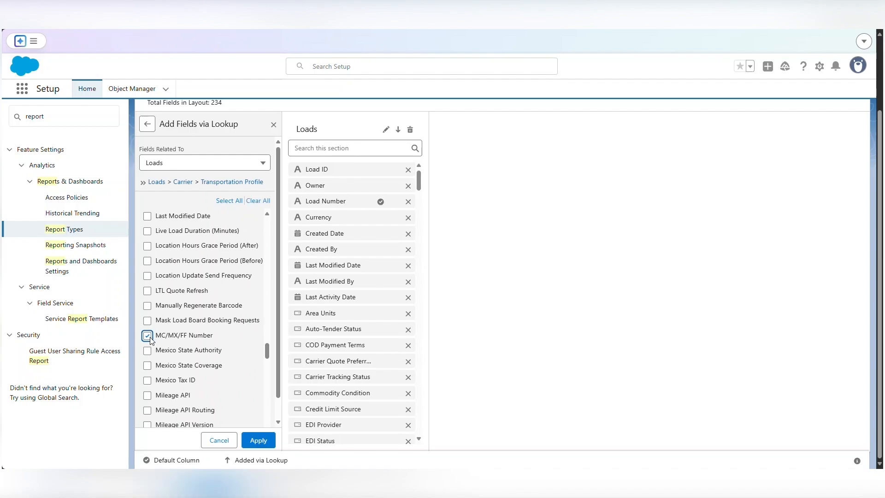
# Add the selected lookup field to a new section named "Transportation Profile Info" and save the layout.
pyautogui.click(259, 440)
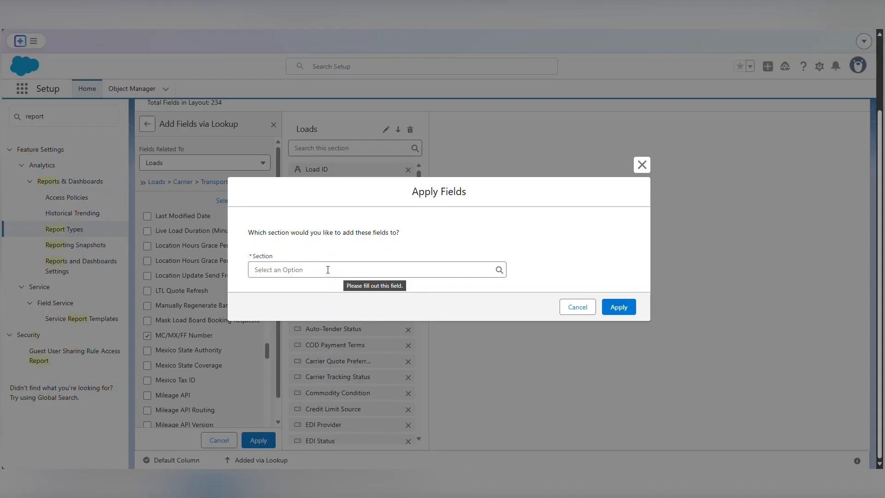
pyautogui.click(327, 269)
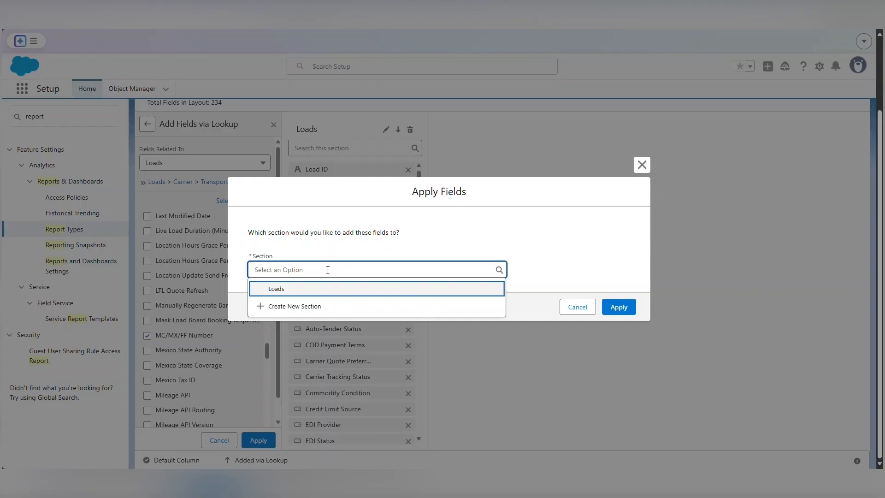
pyautogui.click(286, 306)
pyautogui.click(279, 289)
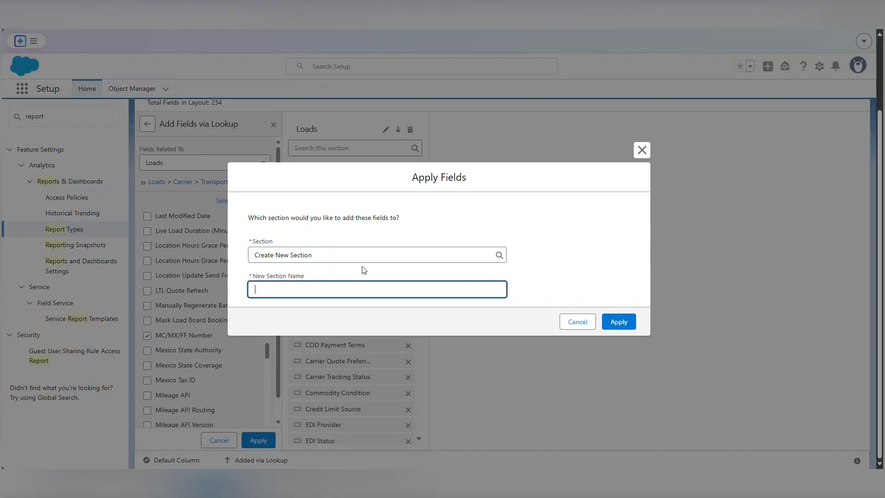
pyautogui.write('Transportation Profile Info')
pyautogui.click(619, 323)
pyautogui.scroll(1, 632, 293)
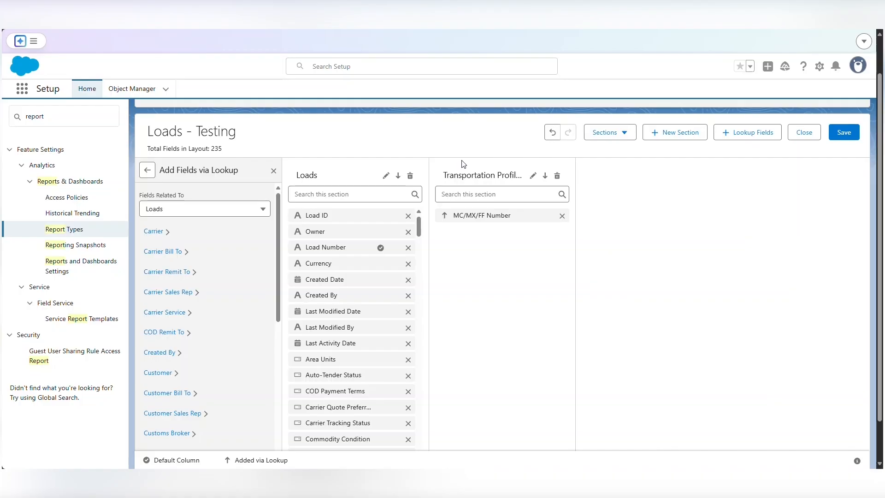
pyautogui.moveTo(494, 221)
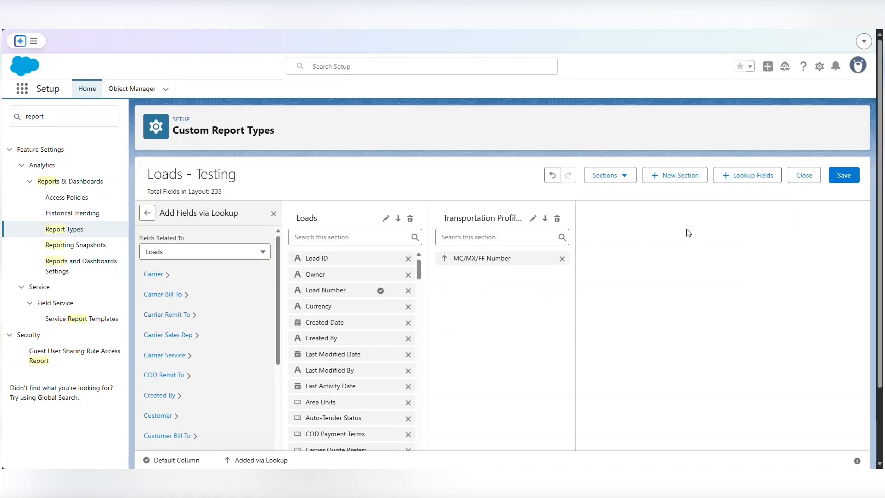
pyautogui.click(844, 177)
pyautogui.click(21, 89)
pyautogui.write('report')
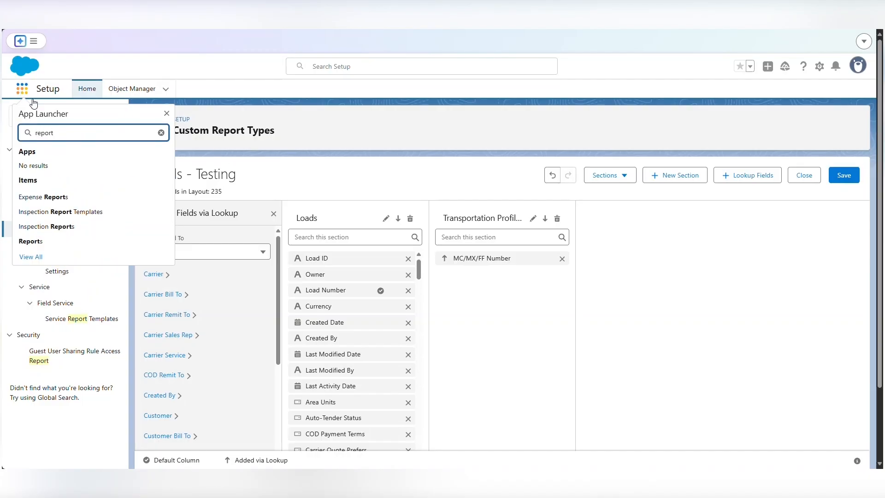
pyautogui.rightClick(29, 240)
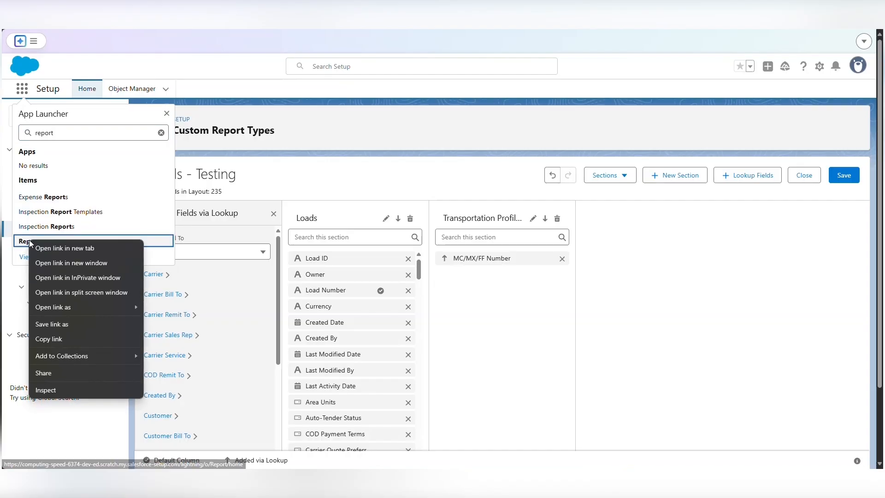
pyautogui.press('Escape')
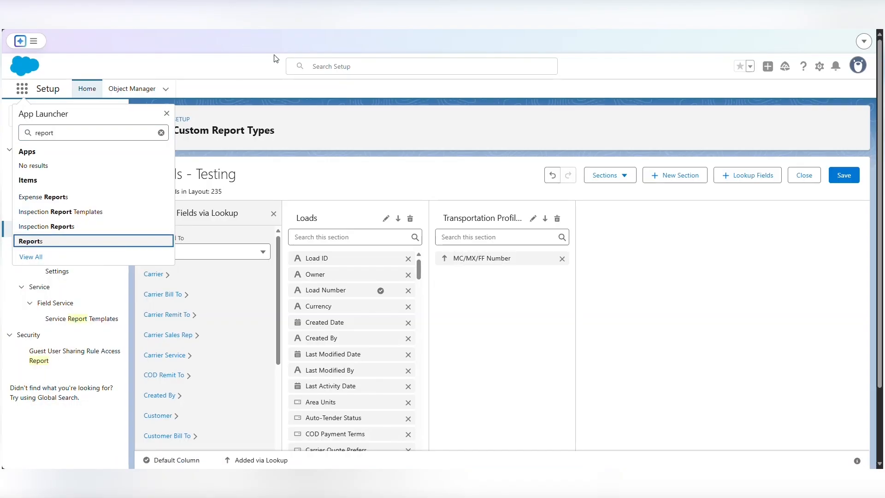
pyautogui.click(310, 128)
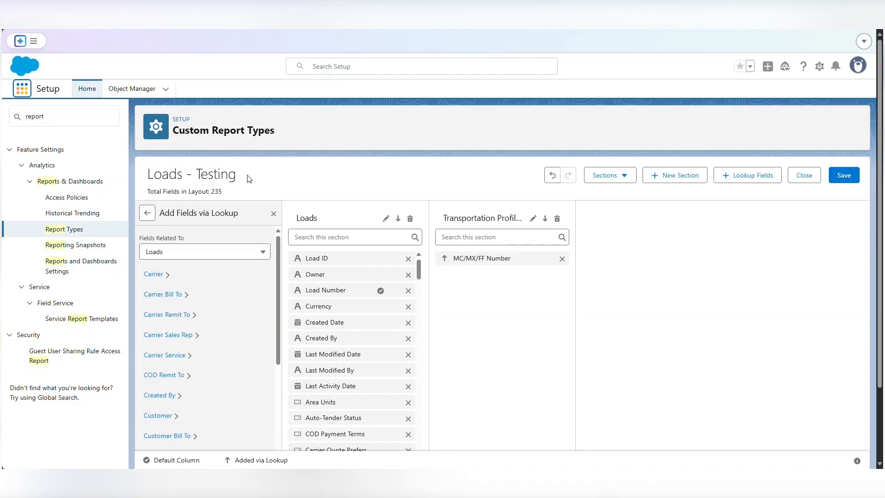
# Copy the report type's name, Loads - Testing, and use it to find that type among all report types and start a new report.
pyautogui.moveTo(239, 179); pyautogui.dragTo(148, 175)
pyautogui.hotkey('ctrl', 'c')
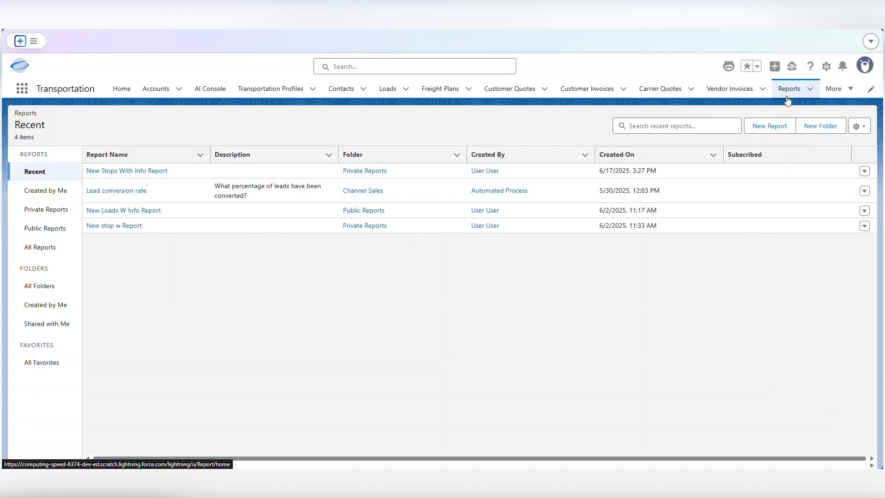
pyautogui.click(768, 134)
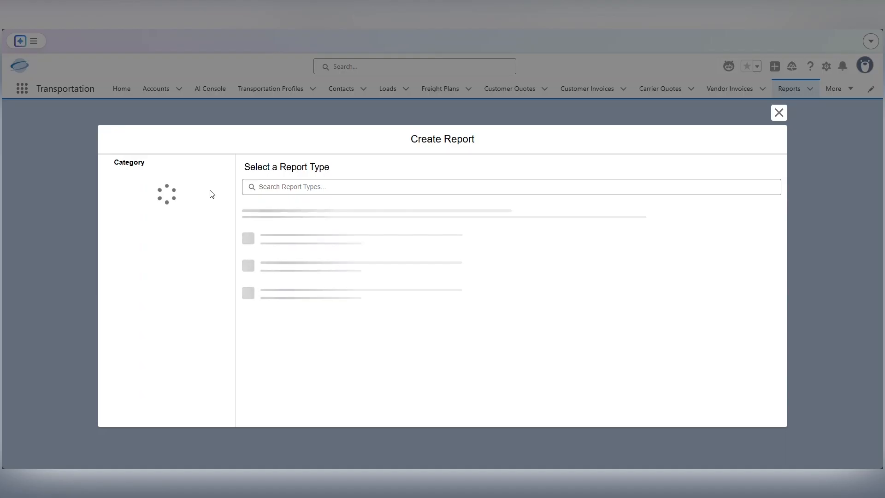
pyautogui.click(119, 196)
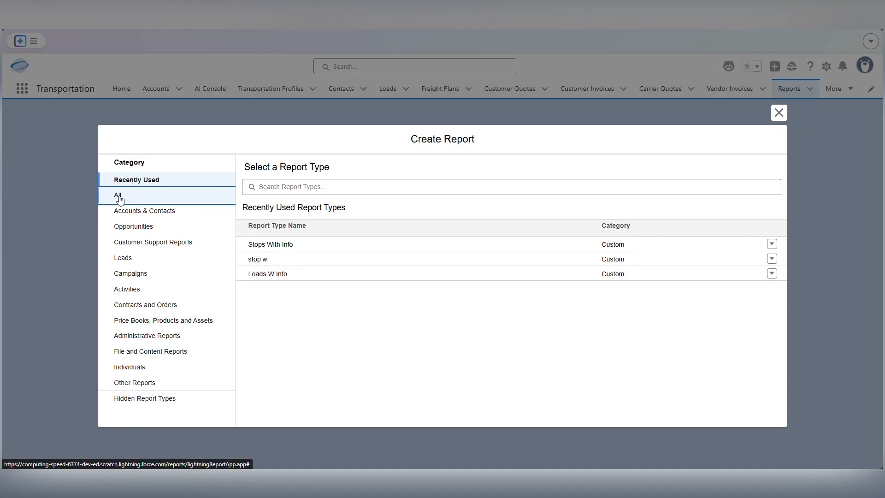
pyautogui.click(310, 190)
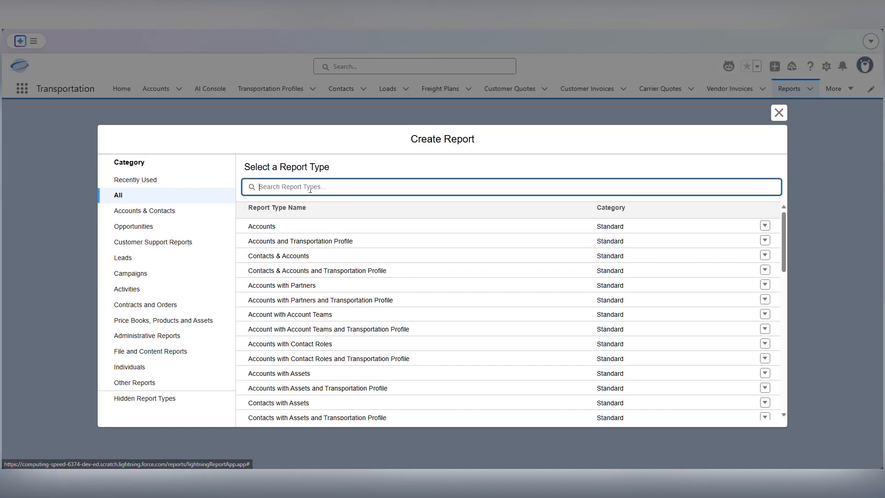
pyautogui.hotkey('ctrl', 'v')
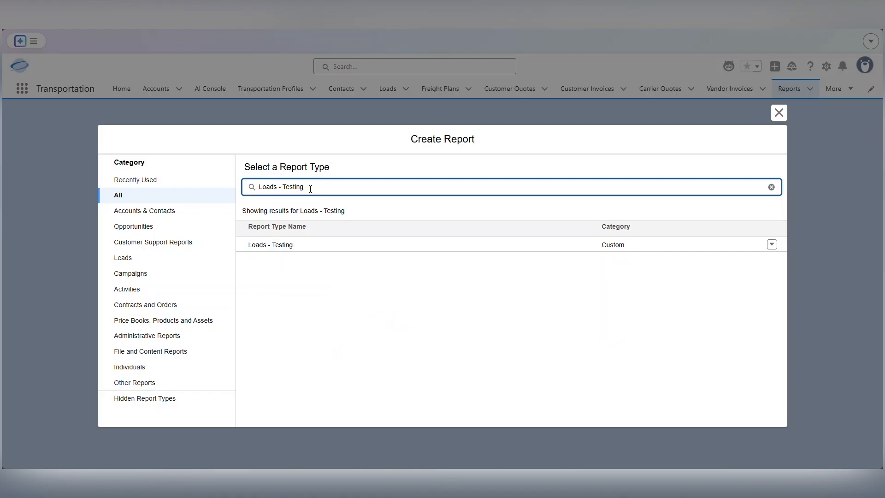
pyautogui.click(269, 246)
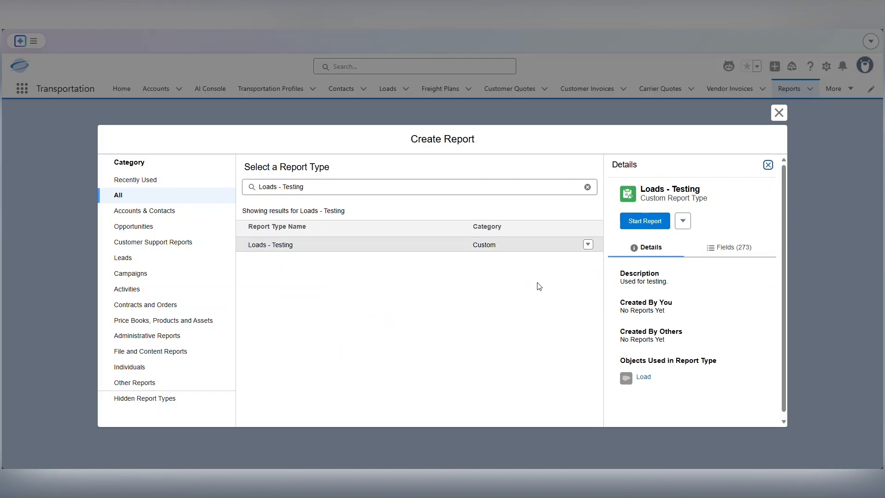
pyautogui.click(640, 226)
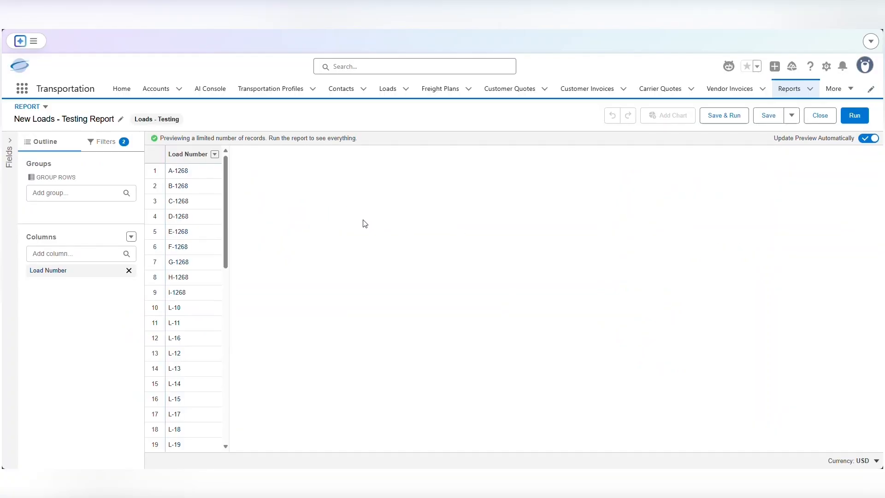
# Add a filter to the report so that Customer Load equals True.
pyautogui.click(106, 143)
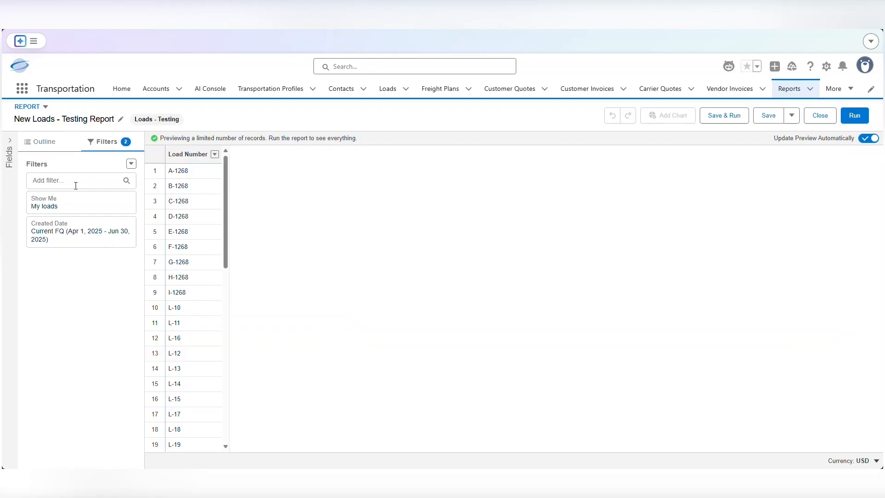
pyautogui.click(76, 185)
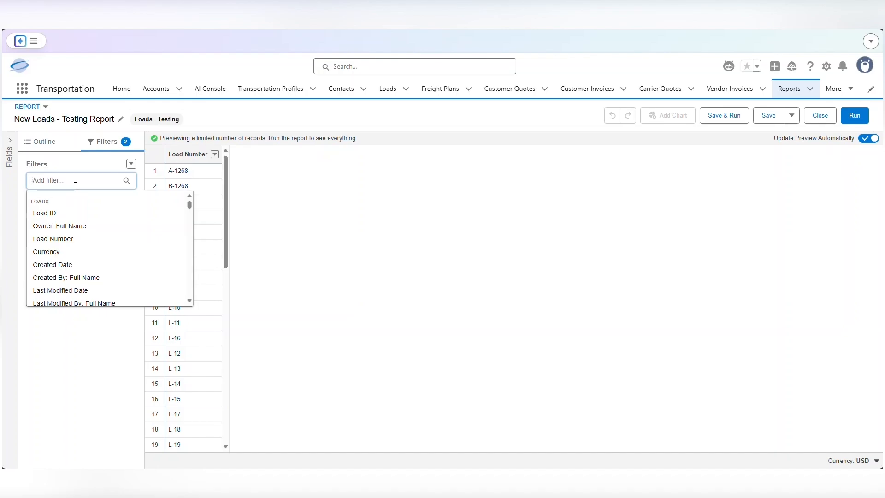
pyautogui.write('customer')
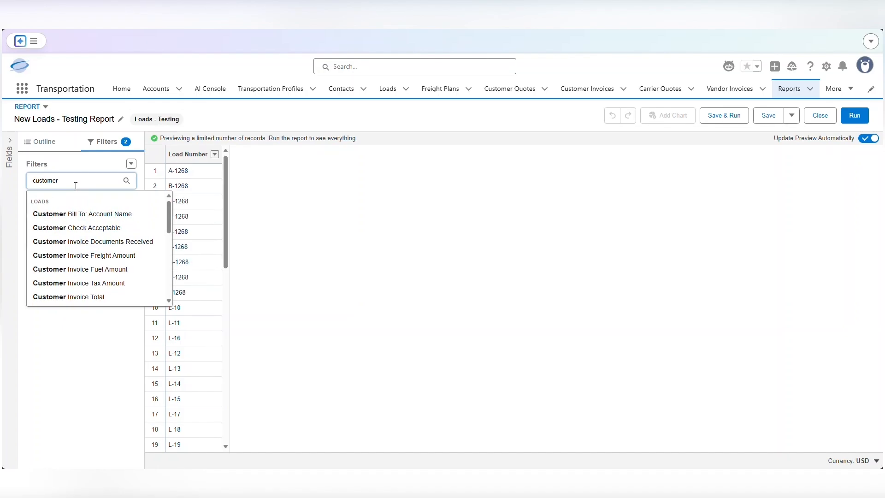
pyautogui.write(' loa')
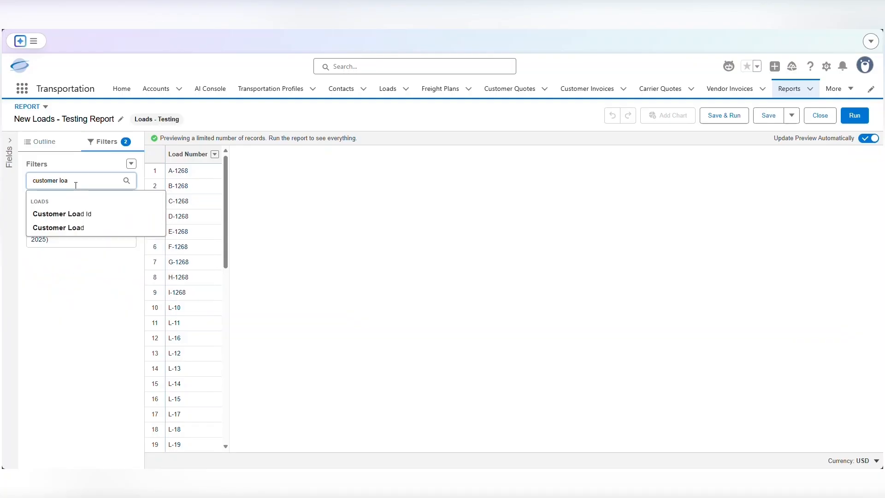
pyautogui.click(74, 227)
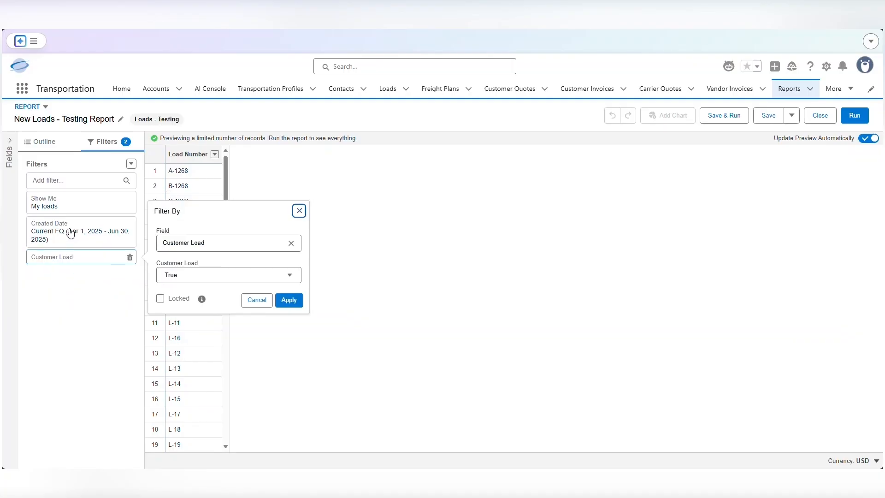
pyautogui.click(289, 300)
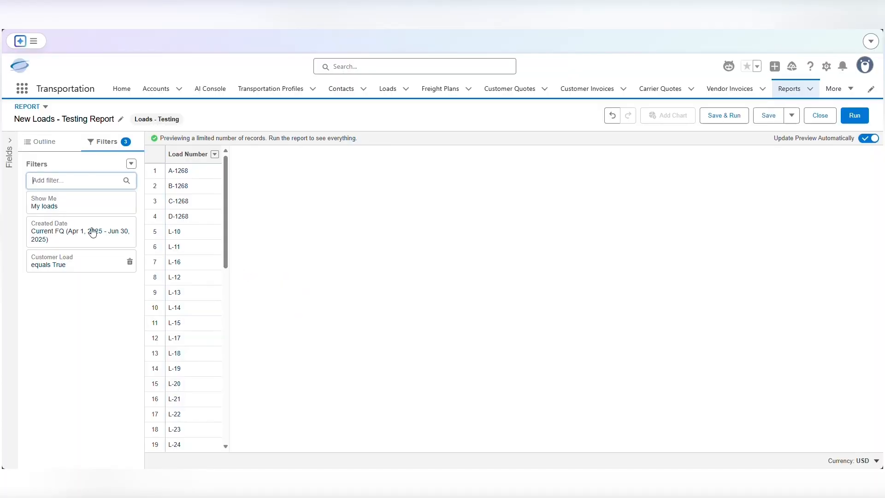
# Set the report's Show Me filter to All loads.
pyautogui.click(60, 205)
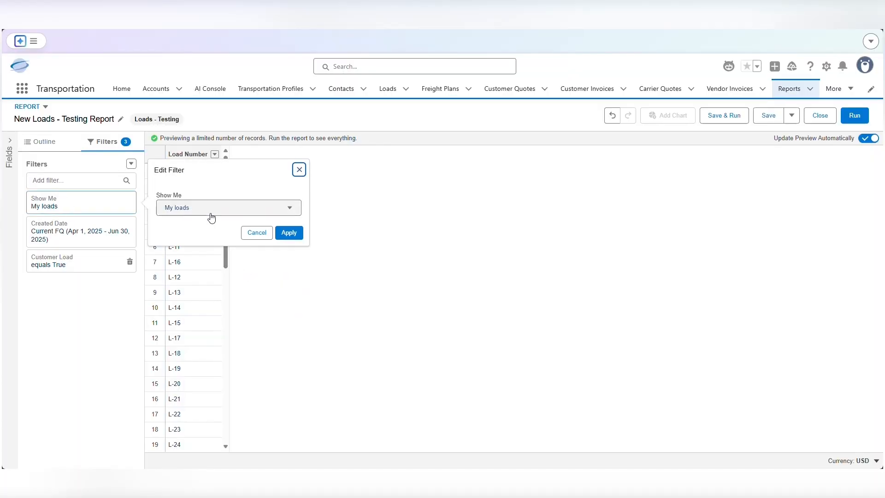
pyautogui.click(229, 213)
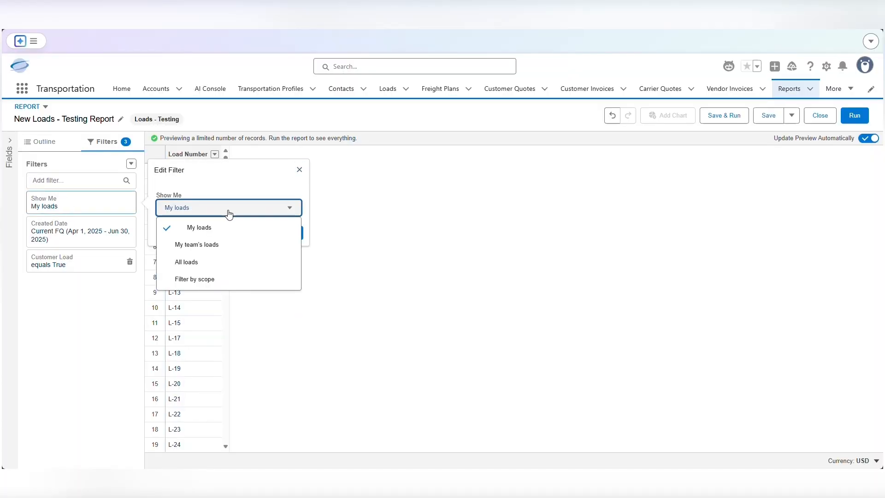
pyautogui.click(186, 262)
pyautogui.click(293, 239)
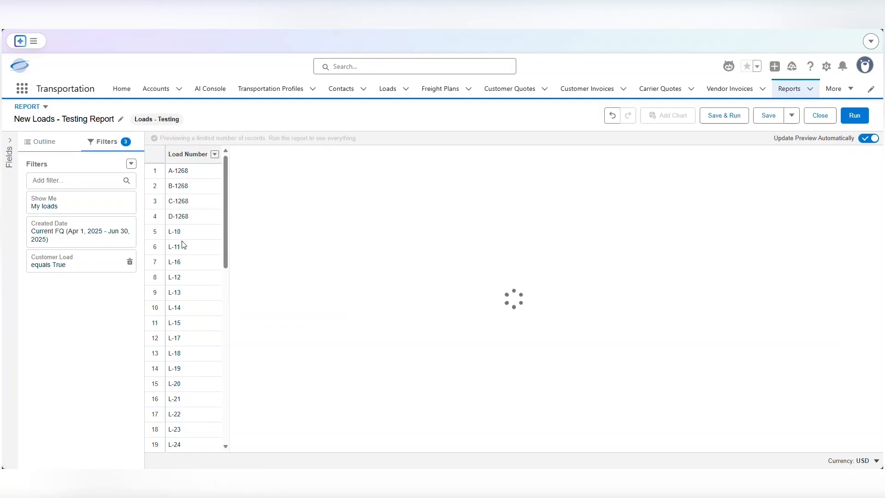
# Change the range of the Created Date filter so that it no longer limits the loads by date.
pyautogui.click(73, 238)
pyautogui.click(229, 249)
pyautogui.click(217, 263)
pyautogui.click(289, 283)
# Add the Customer: Account Name field to the report outline and group the rows by it.
pyautogui.click(41, 144)
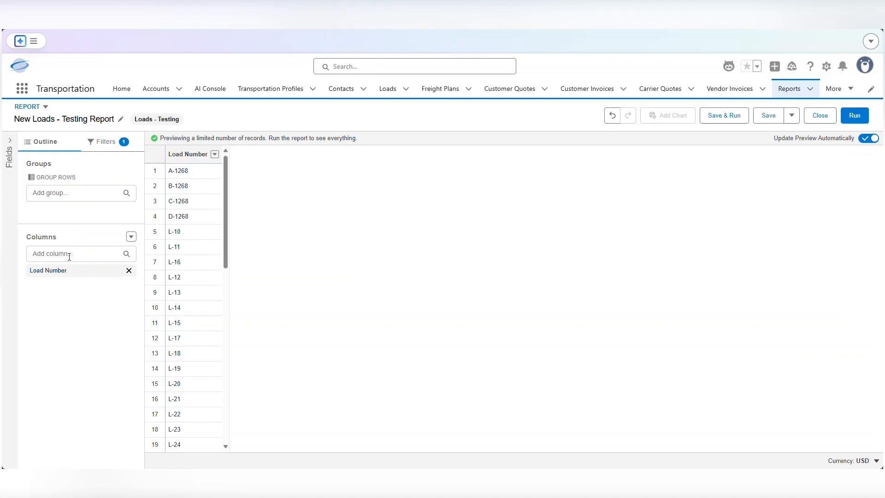
pyautogui.click(68, 255)
pyautogui.write('customer')
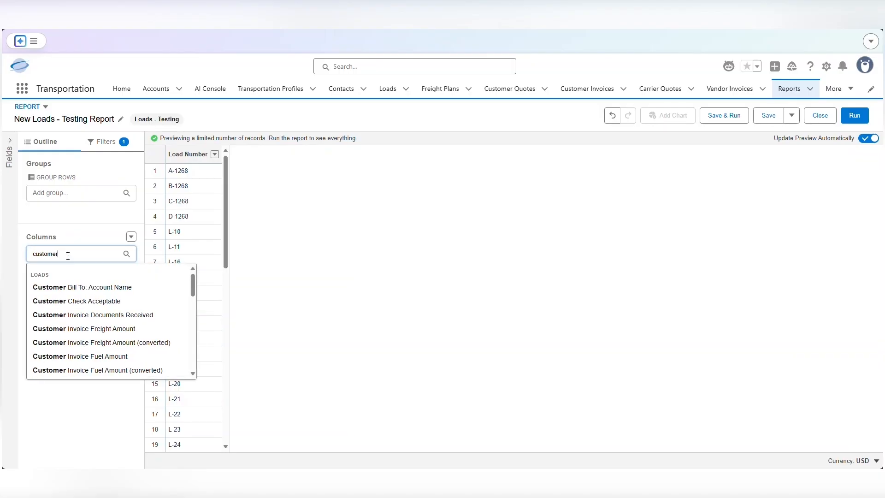
pyautogui.scroll(-3, 99, 333)
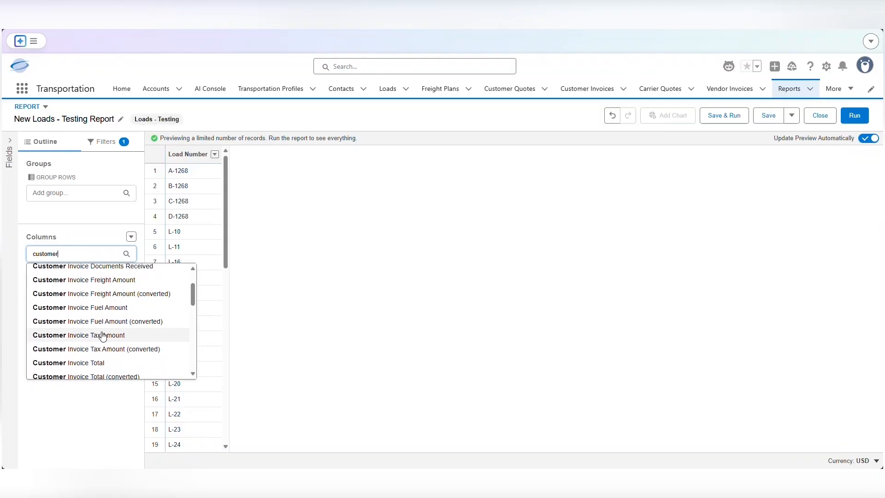
pyautogui.scroll(-4, 102, 336)
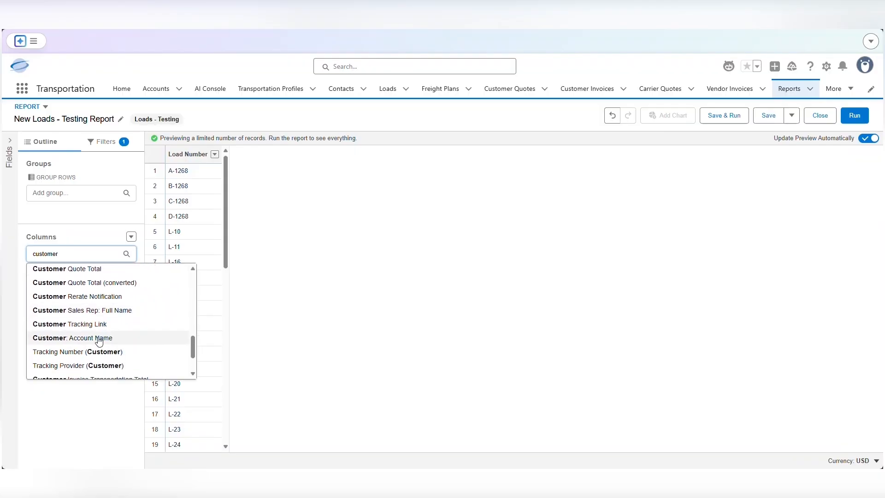
pyautogui.click(99, 338)
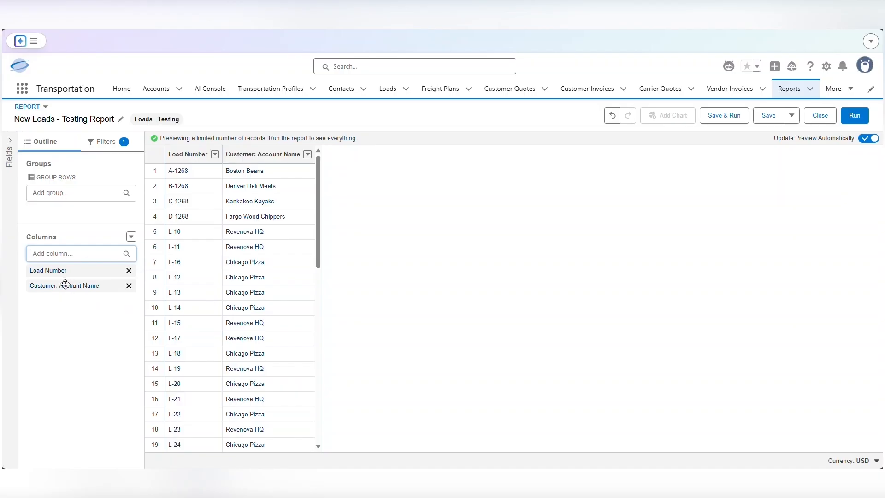
pyautogui.moveTo(63, 283); pyautogui.dragTo(68, 206)
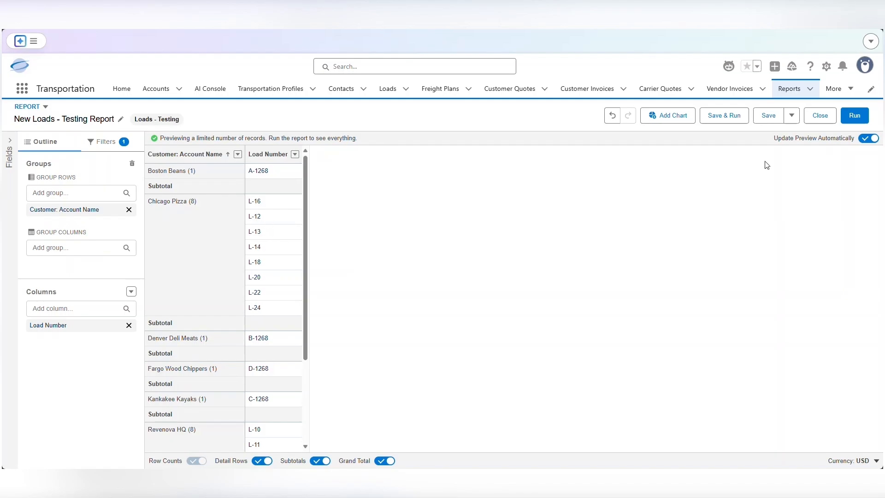
# Run the report, sort the customer groups by Record Count in descending order, and look through the grouped loads.
pyautogui.click(855, 118)
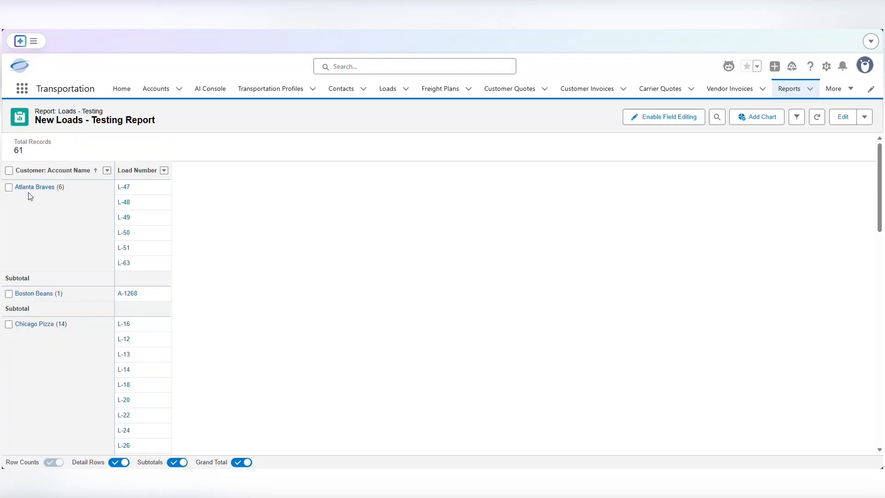
pyautogui.click(107, 174)
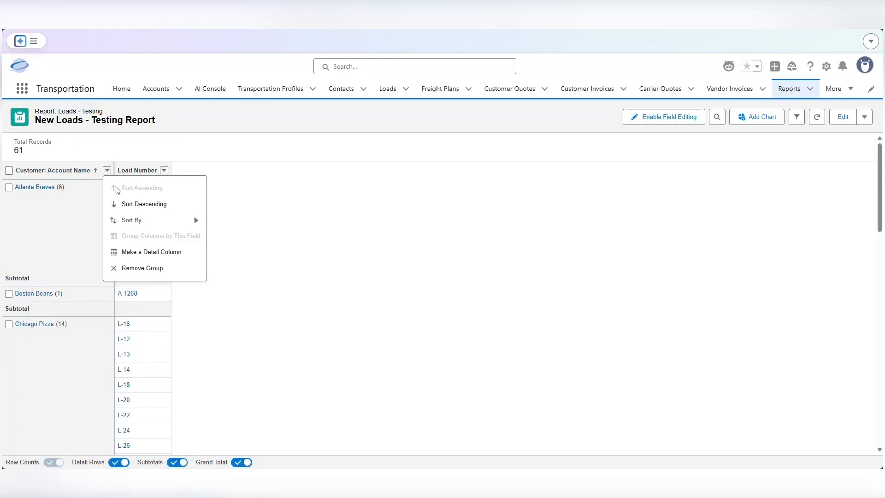
pyautogui.moveTo(129, 222)
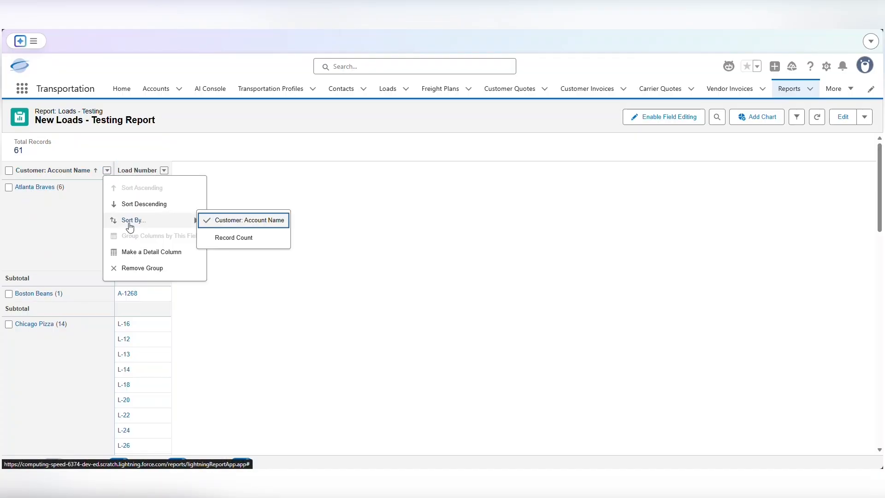
pyautogui.click(233, 238)
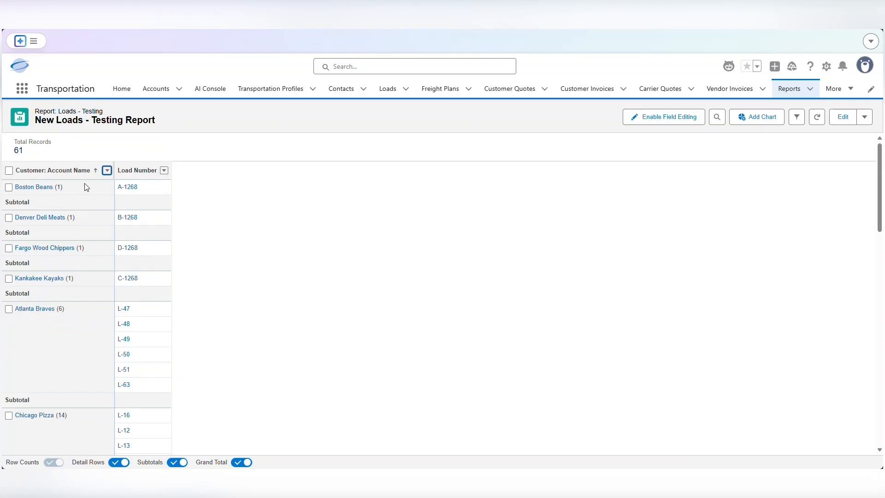
pyautogui.click(90, 170)
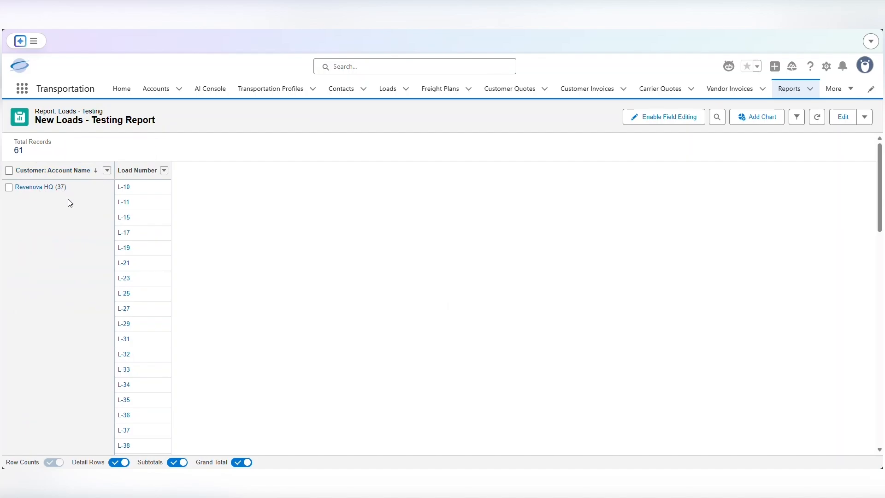
pyautogui.scroll(-5, 77, 225)
pyautogui.scroll(5, 78, 226)
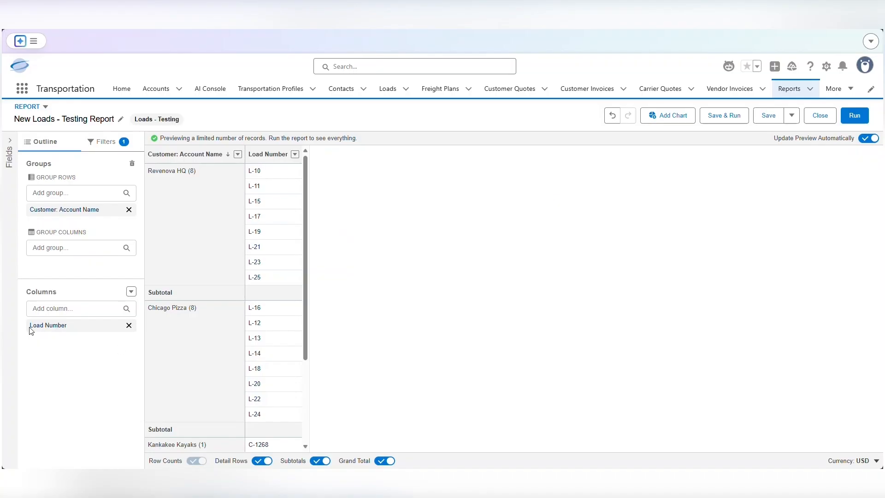
# Add the Customer Quote Total field as a column in the report.
pyautogui.click(59, 309)
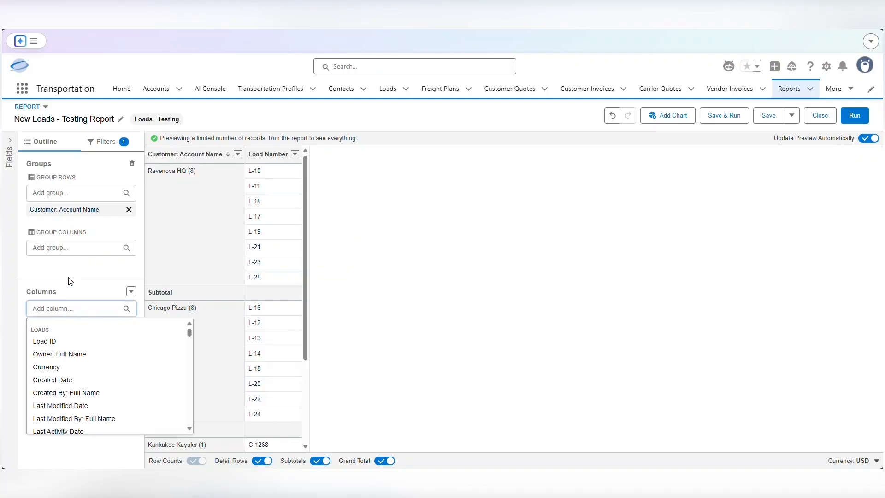
pyautogui.write('customer q')
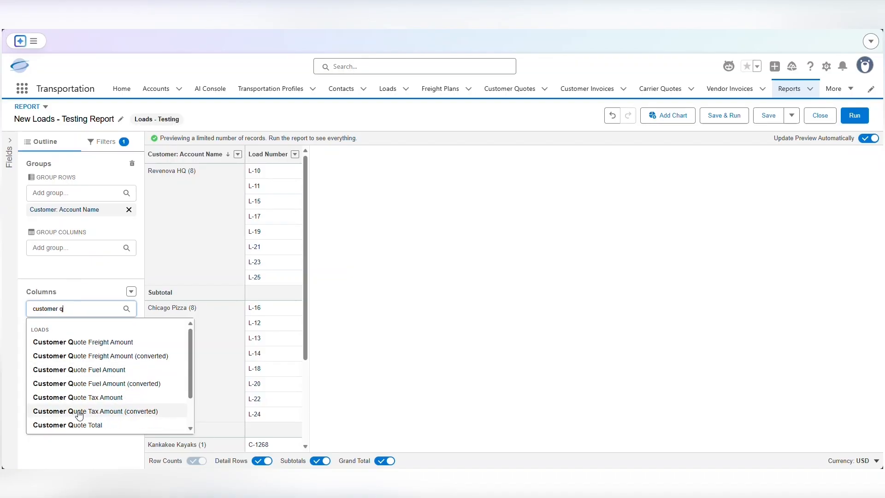
pyautogui.click(82, 425)
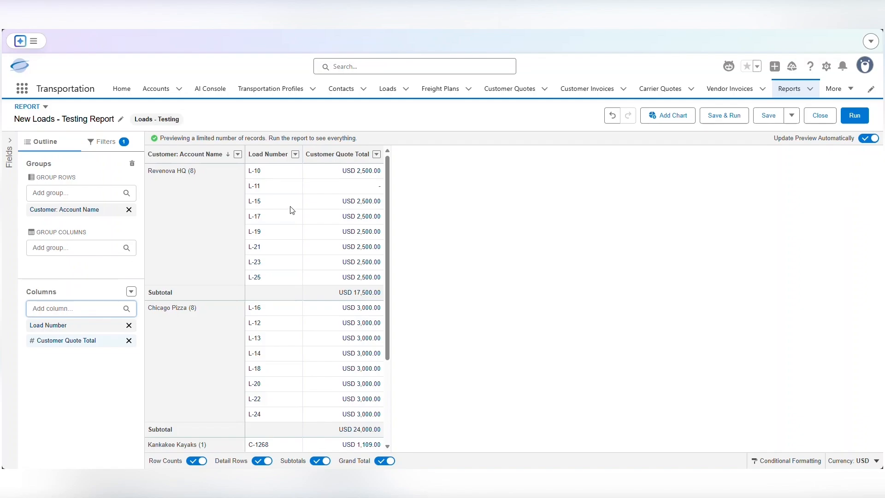
# Add the City Lane field to the report and place it as a detail column between Load Number and Customer Quote Total.
pyautogui.click(65, 194)
pyautogui.write('city')
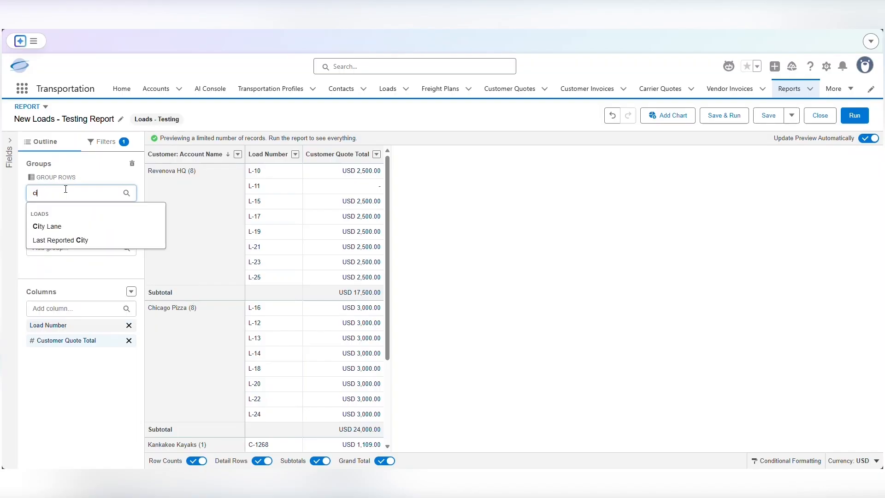
pyautogui.click(56, 226)
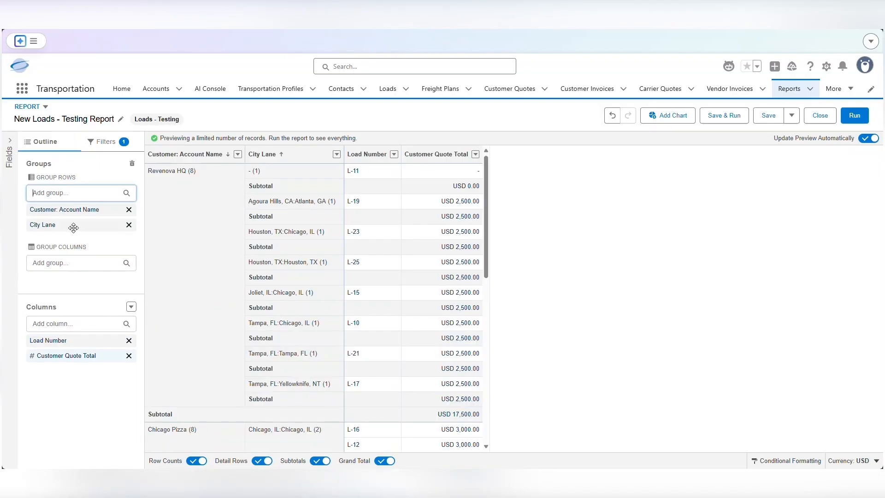
pyautogui.click(70, 225)
pyautogui.moveTo(70, 225); pyautogui.dragTo(76, 352)
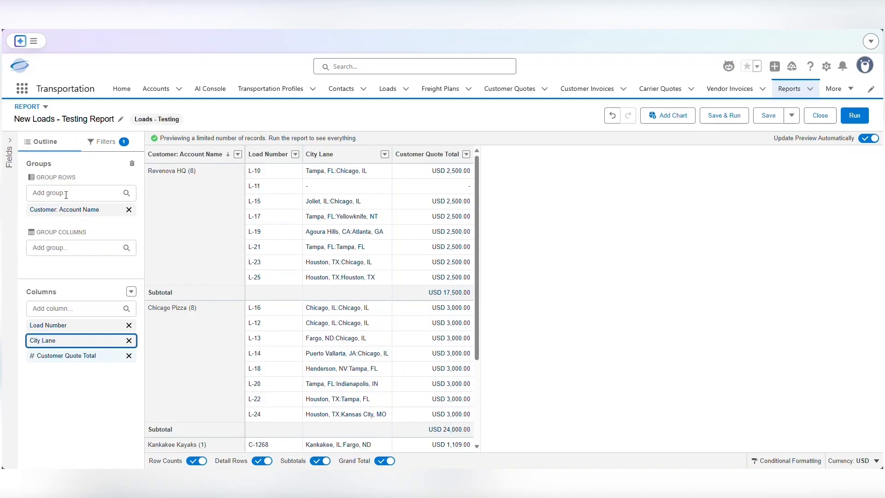
# Group the report rows by Expected Delivery Date as a second level under Customer: Account Name.
pyautogui.click(66, 194)
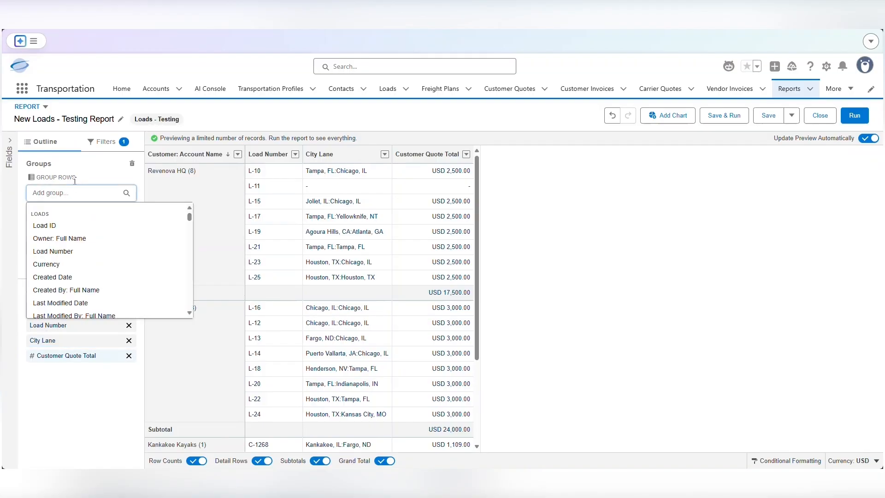
pyautogui.write('deliver')
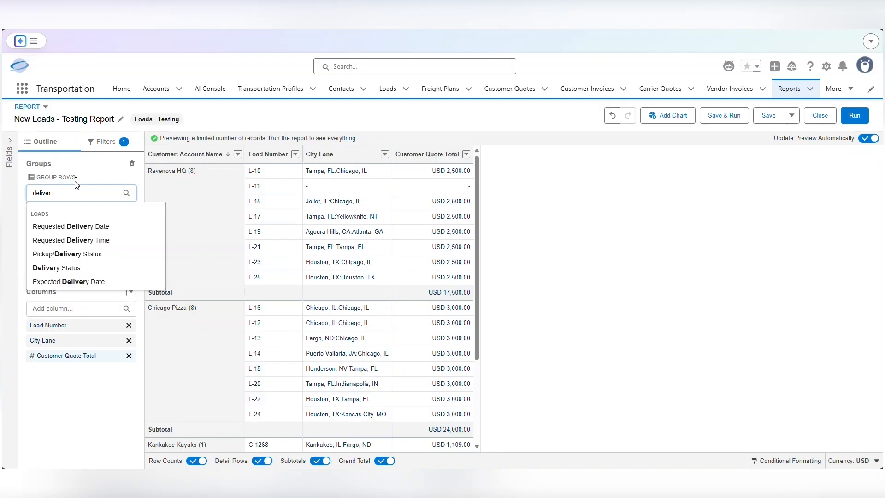
pyautogui.click(83, 282)
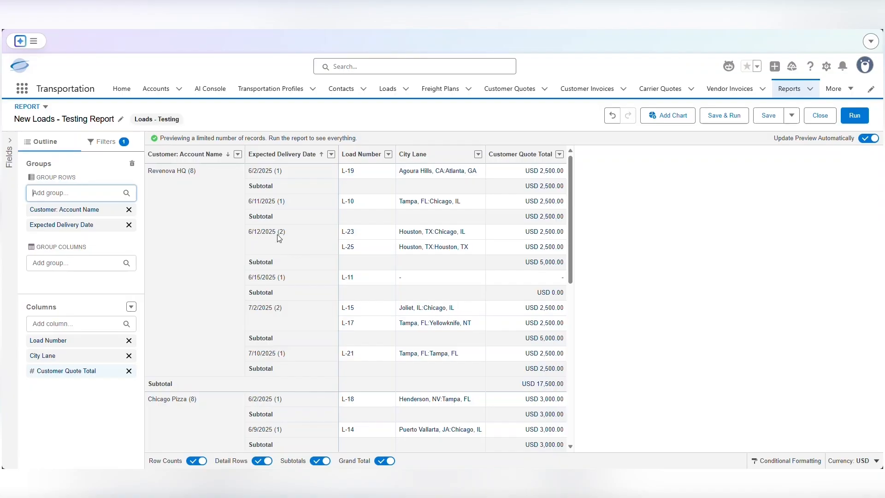
# Set the Expected Delivery Date grouping to Calendar Month.
pyautogui.click(330, 155)
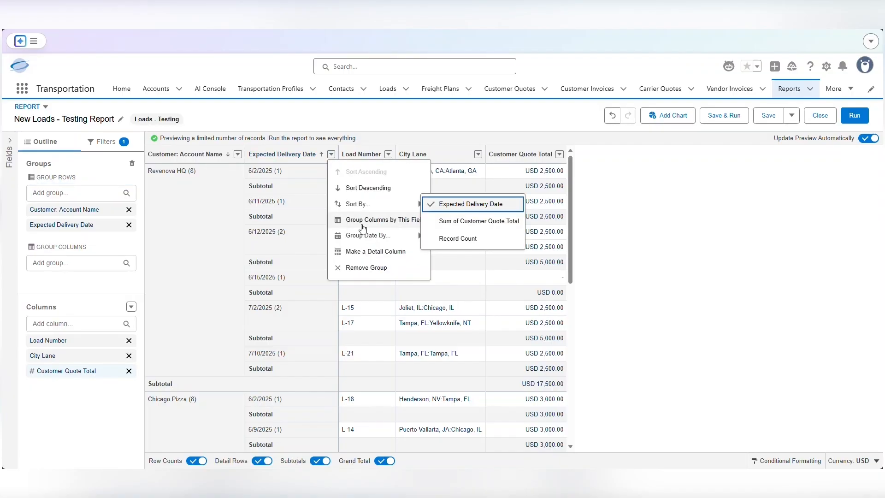
pyautogui.moveTo(366, 237)
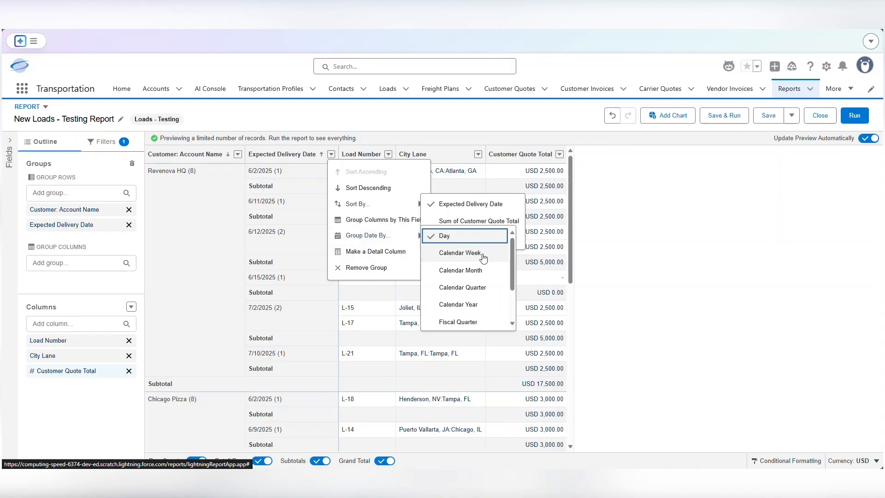
pyautogui.scroll(-1, 490, 273)
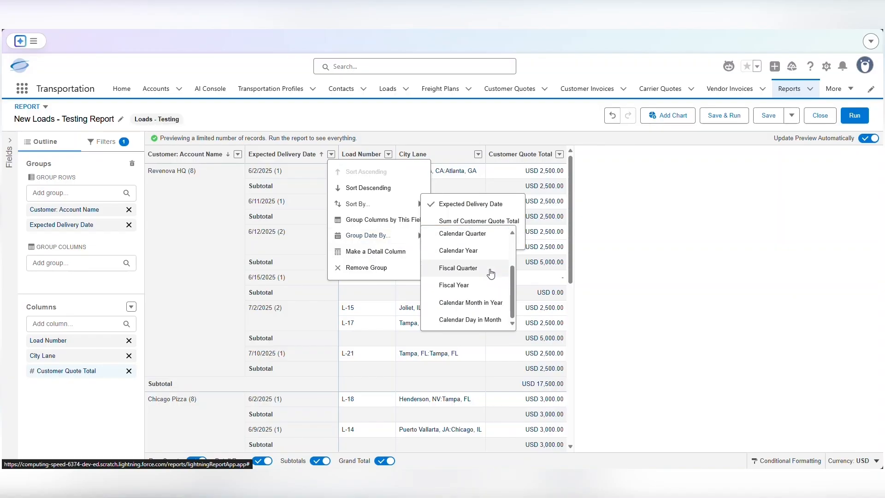
pyautogui.scroll(1, 480, 282)
pyautogui.scroll(1, 479, 282)
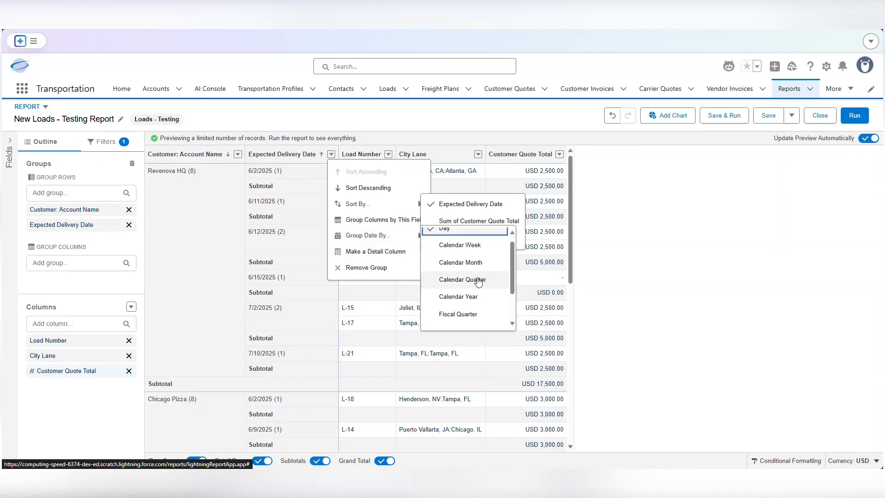
pyautogui.click(455, 266)
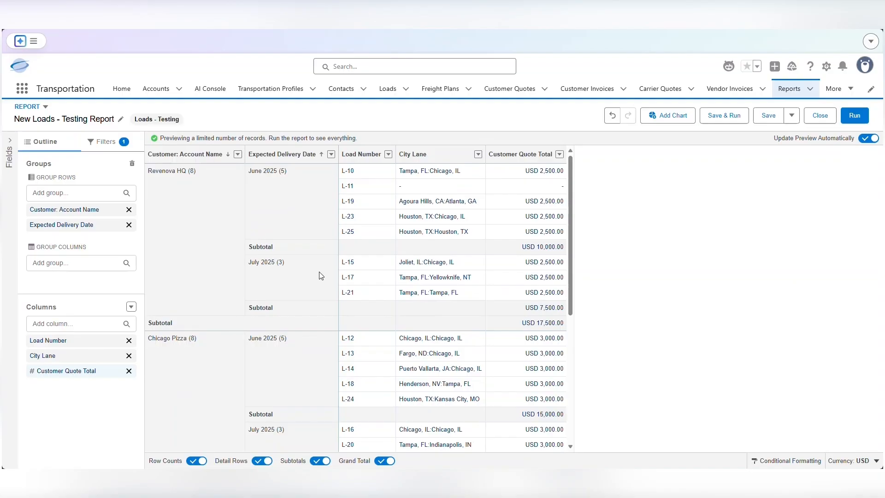
# Run the report, look through the loads grouped by customer and delivery month, and return to editing the report.
pyautogui.click(854, 115)
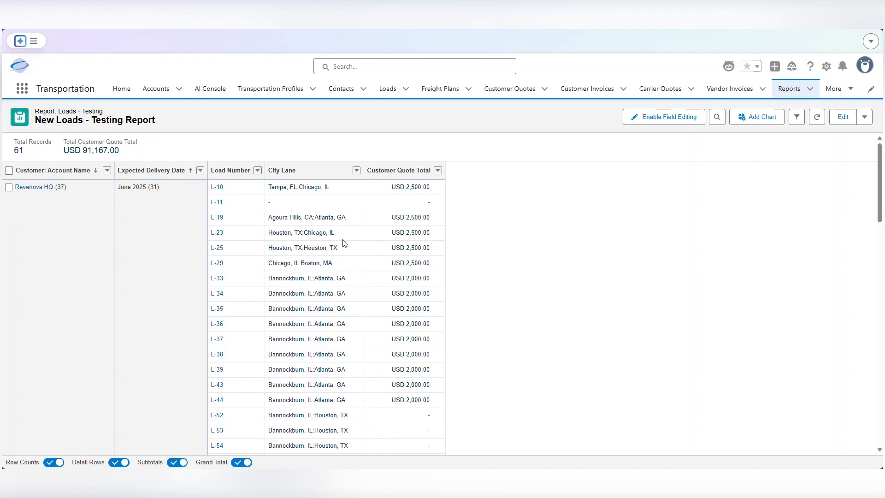
pyautogui.scroll(-5, 417, 295)
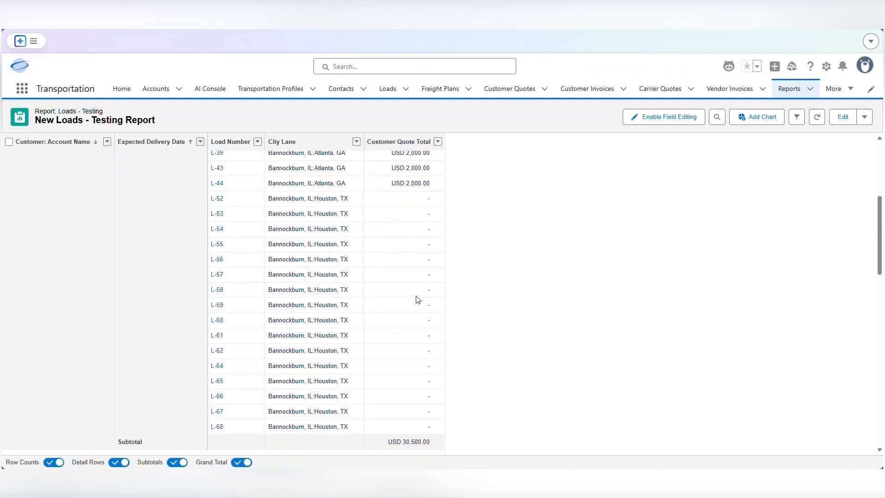
pyautogui.scroll(5, 417, 297)
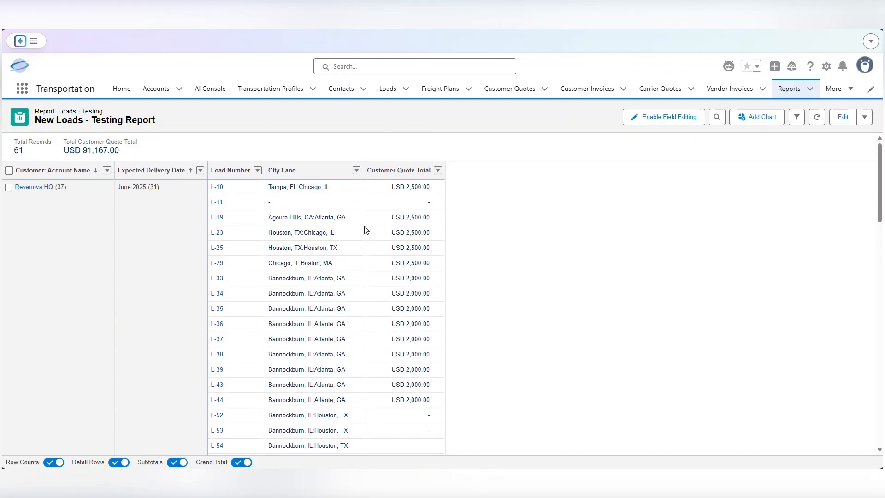
pyautogui.click(842, 118)
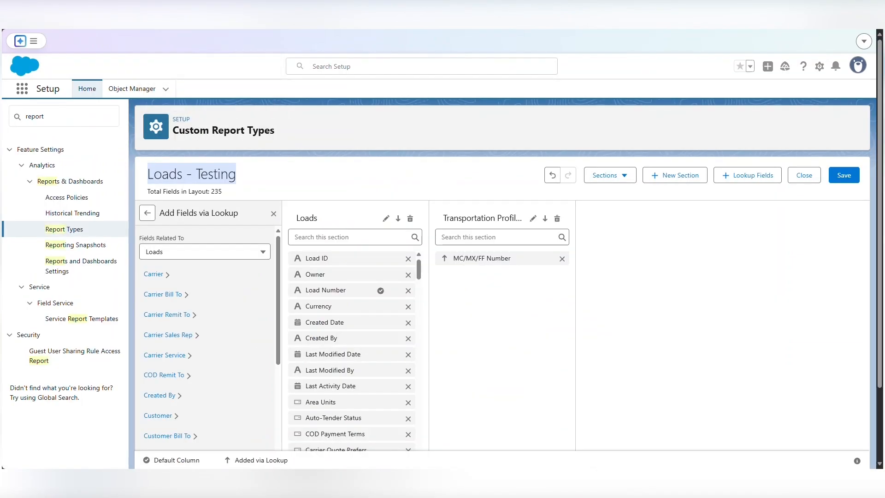
# Start a new custom report type in Setup with Stops as the primary object.
pyautogui.click(64, 230)
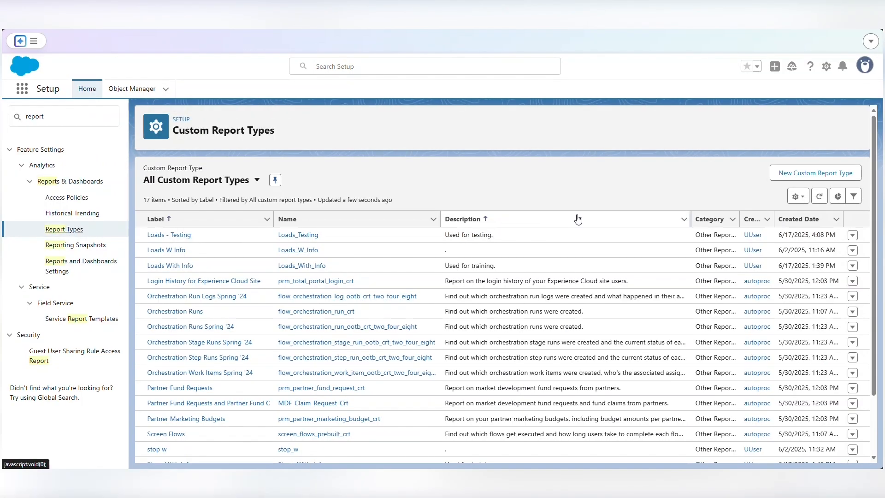
pyautogui.click(786, 178)
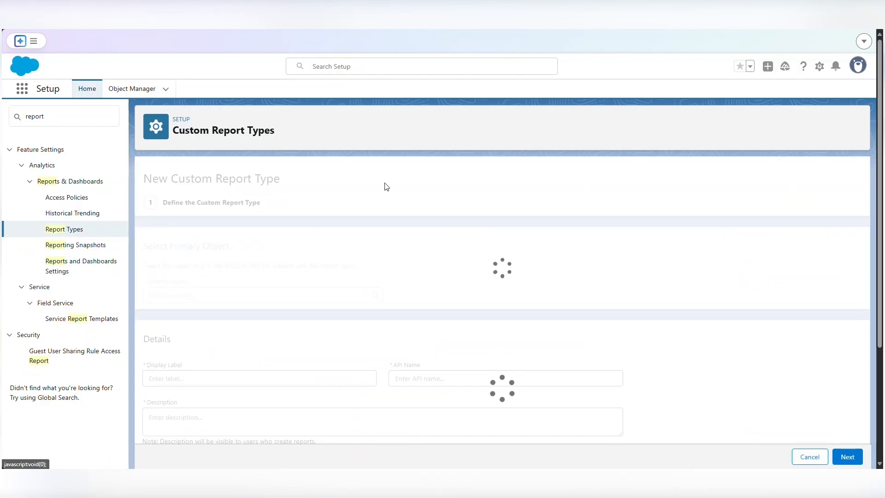
pyautogui.scroll(-1, 382, 186)
pyautogui.click(270, 248)
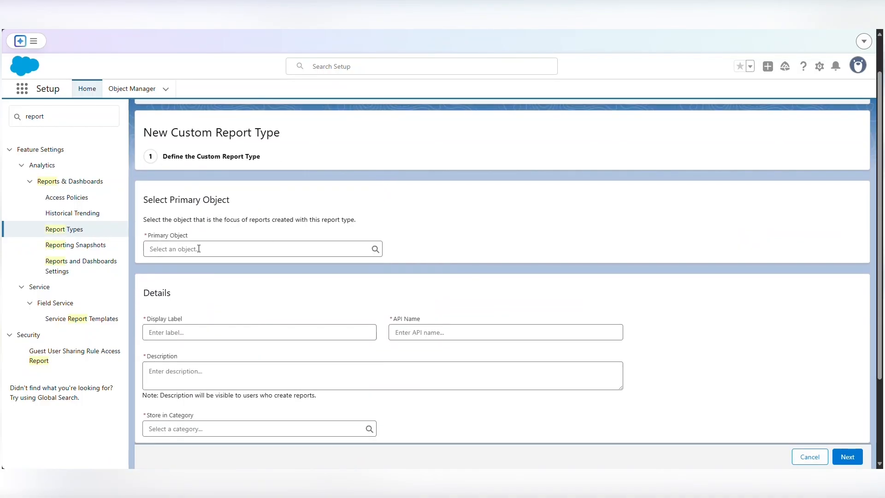
pyautogui.write('stop')
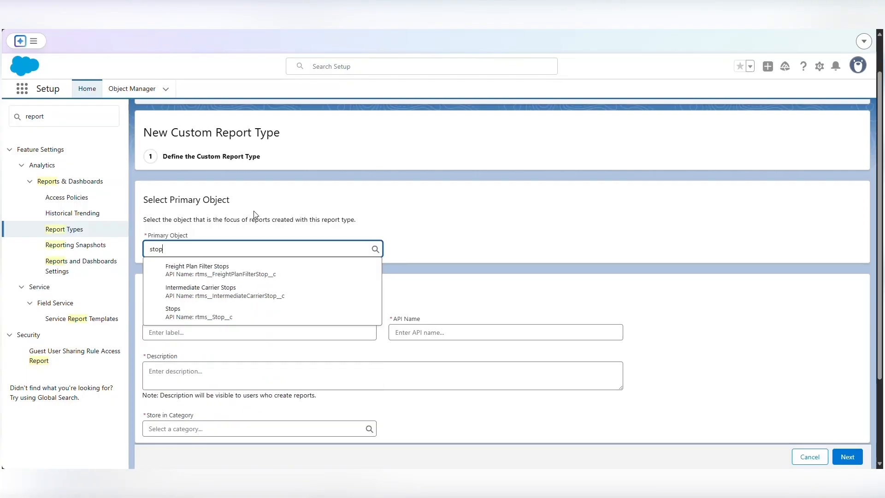
pyautogui.scroll(-2, 330, 274)
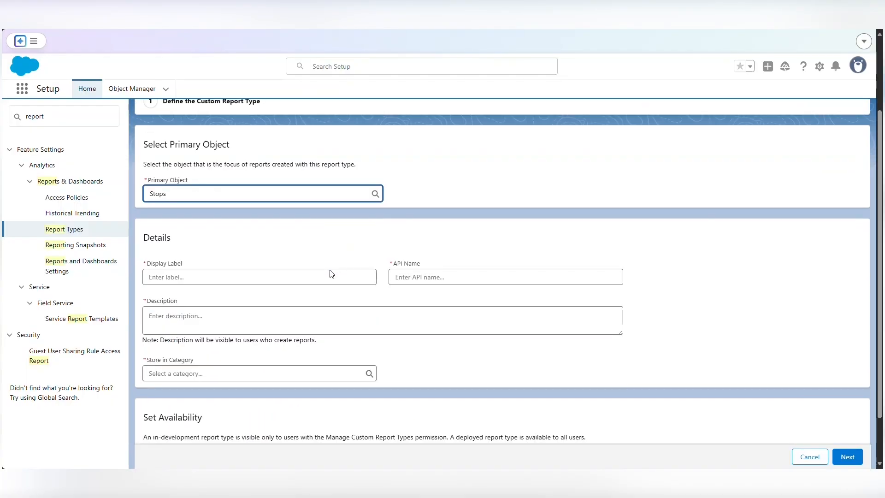
# Label the report type "Stops- Training", describe it as "Used for training", and store it in the Other Reports category.
pyautogui.click(223, 241)
pyautogui.write('Stops- Training')
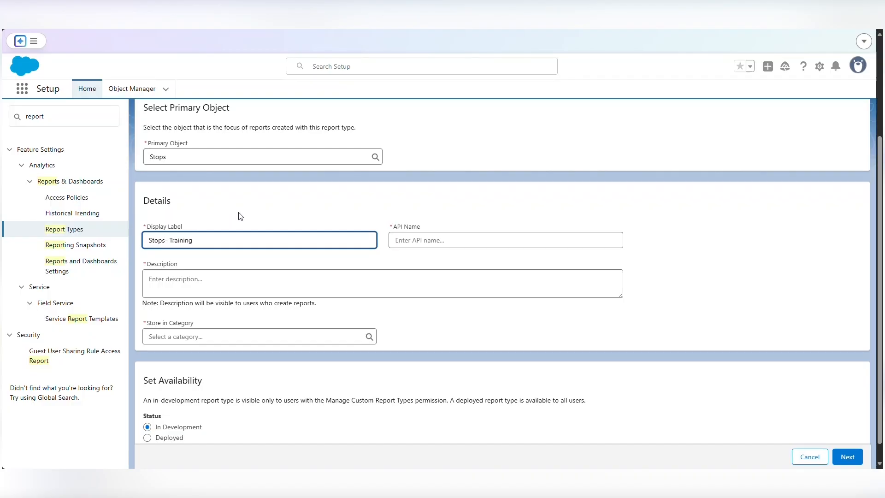
pyautogui.click(214, 275)
pyautogui.write('Used for ta')
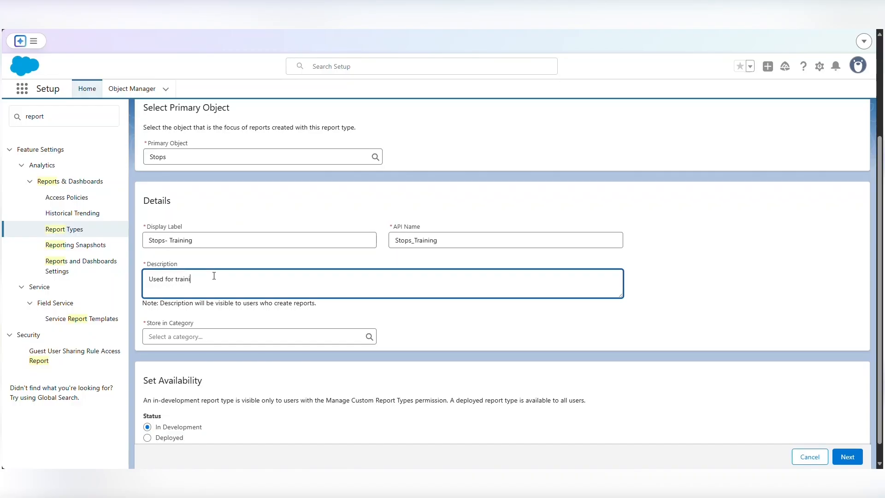
pyautogui.click(208, 339)
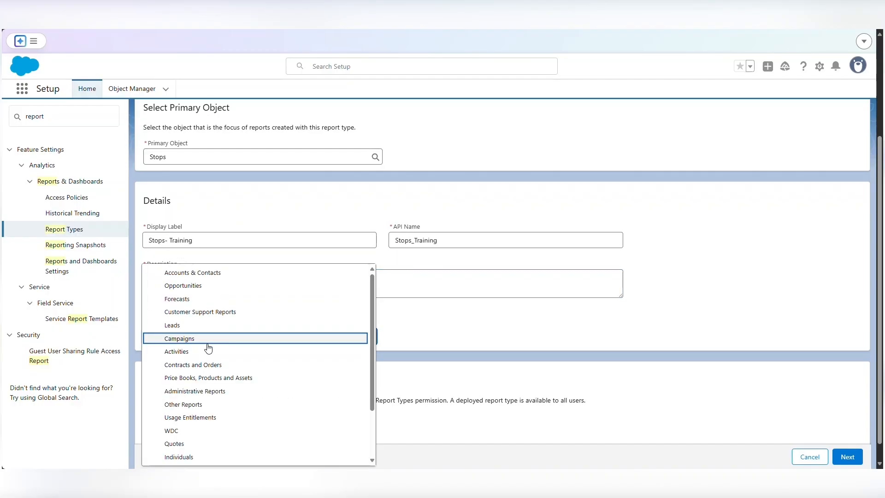
pyautogui.click(193, 406)
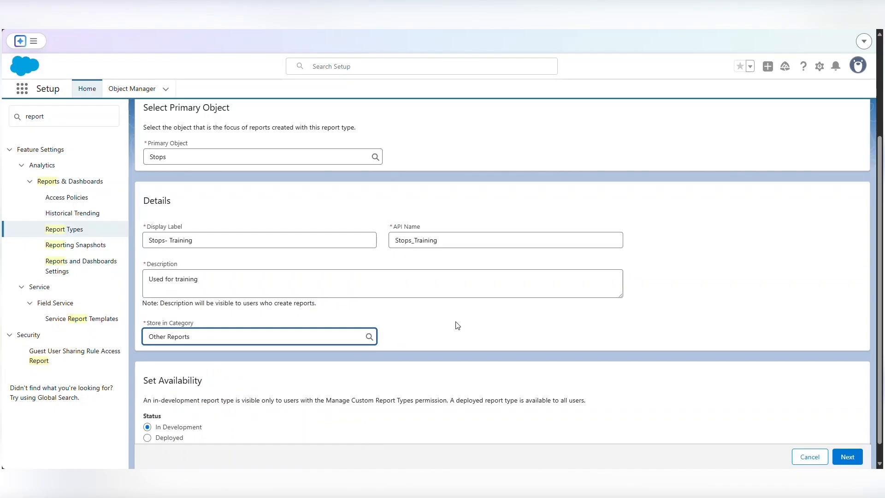
# Set the report type's status to Deployed and save it with Stops as its only object.
pyautogui.scroll(-1, 458, 325)
pyautogui.click(168, 419)
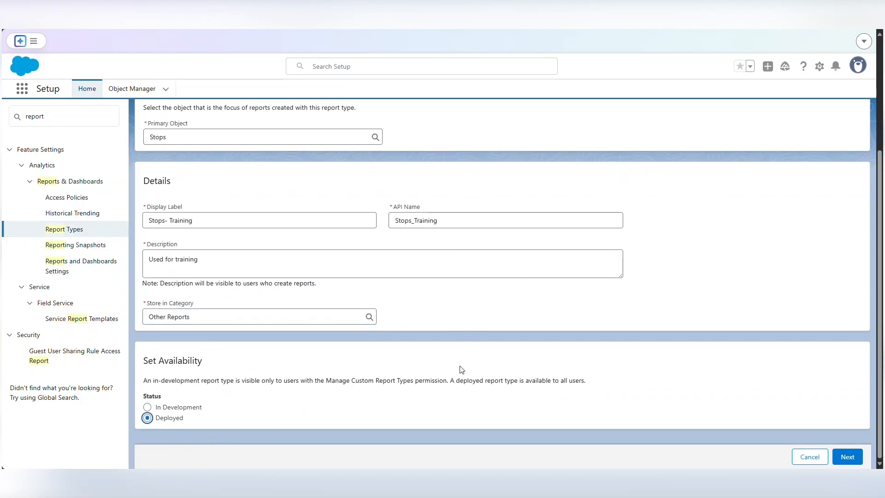
pyautogui.click(849, 456)
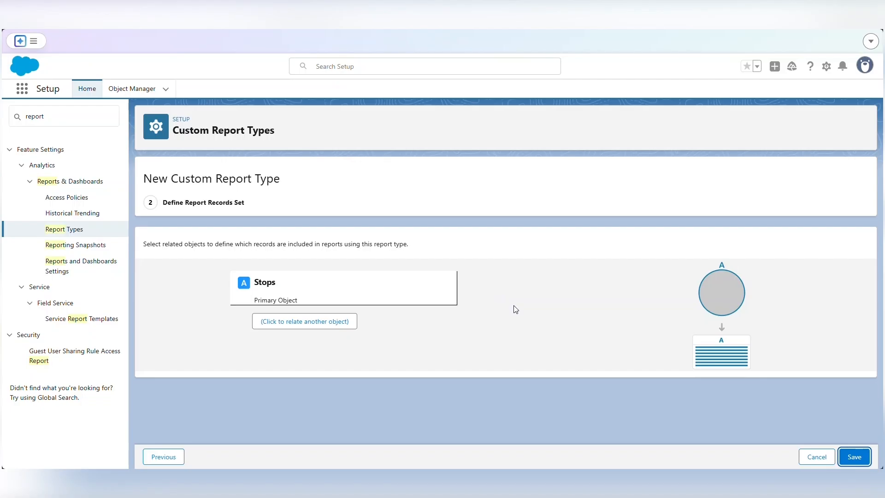
pyautogui.click(849, 462)
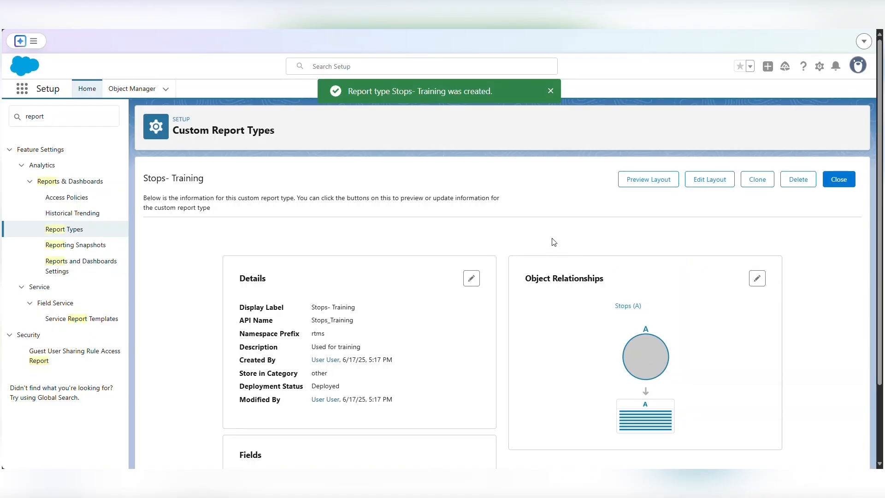
# Edit the layout of the Stops- Training report type and select all fields of the Load lookup.
pyautogui.click(706, 185)
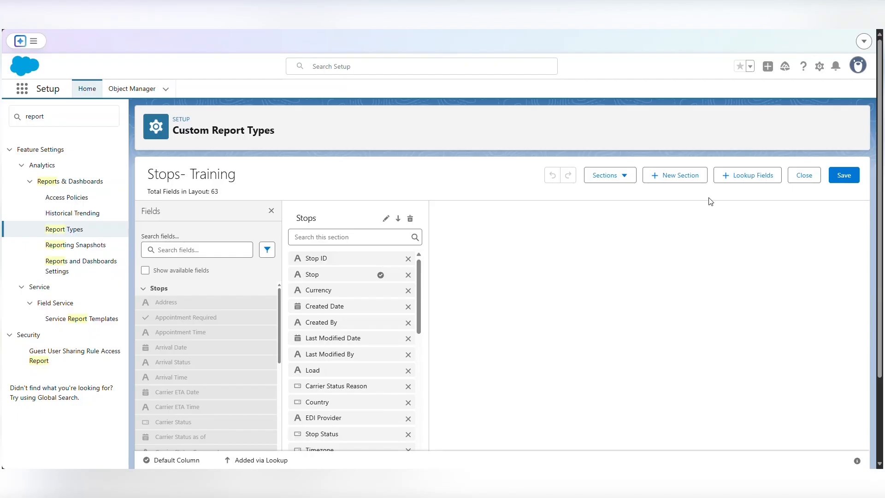
pyautogui.click(742, 182)
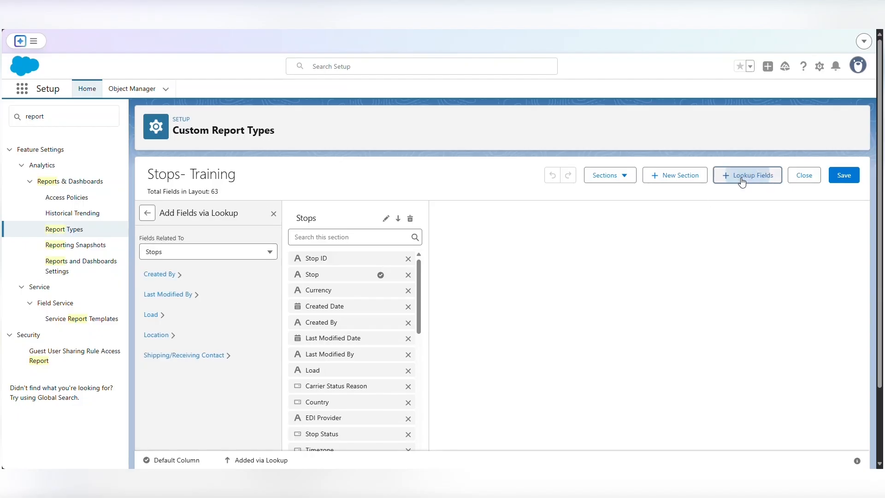
pyautogui.click(157, 317)
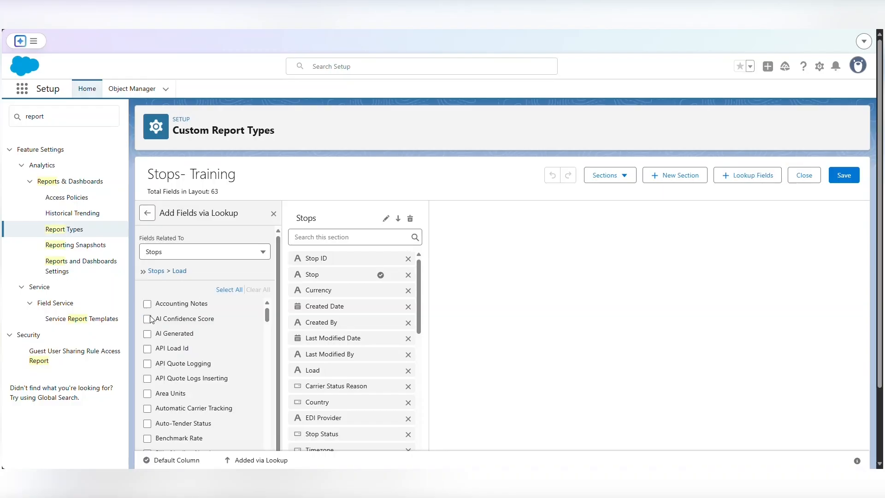
pyautogui.click(229, 290)
pyautogui.scroll(-2, 512, 298)
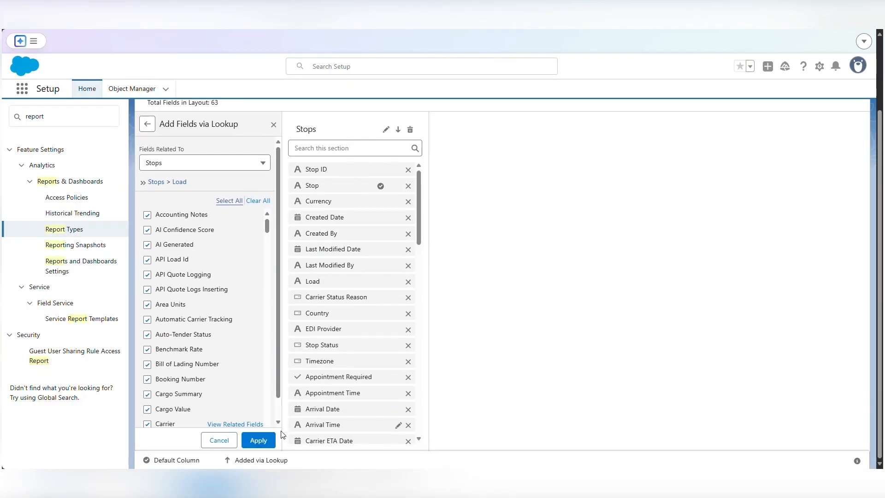
# Apply the selected Load lookup fields to a new section named "Load Info".
pyautogui.click(259, 441)
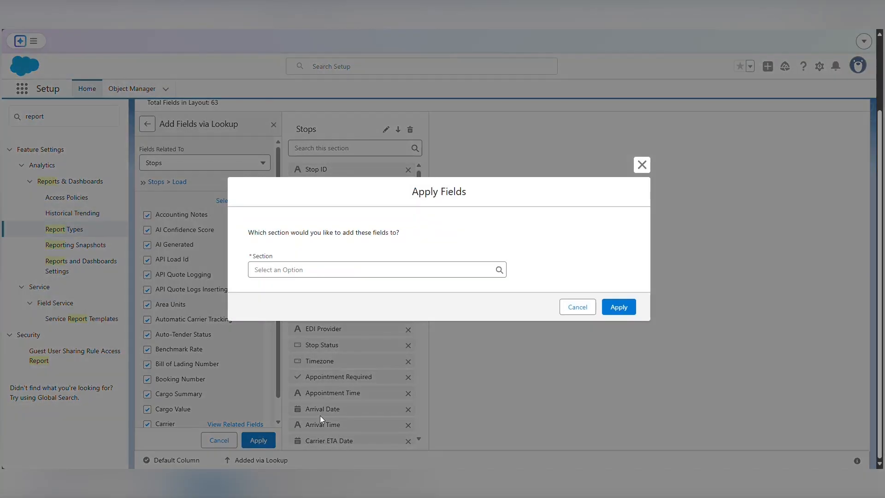
pyautogui.click(281, 270)
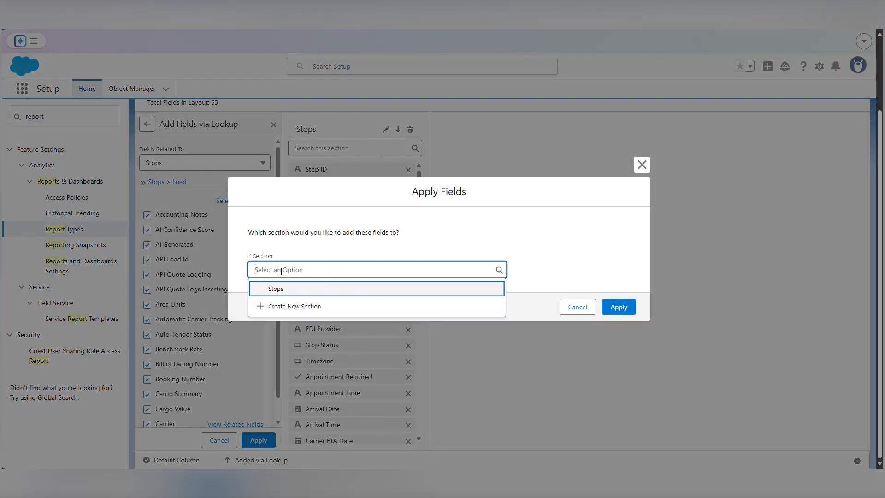
pyautogui.click(290, 307)
pyautogui.click(284, 289)
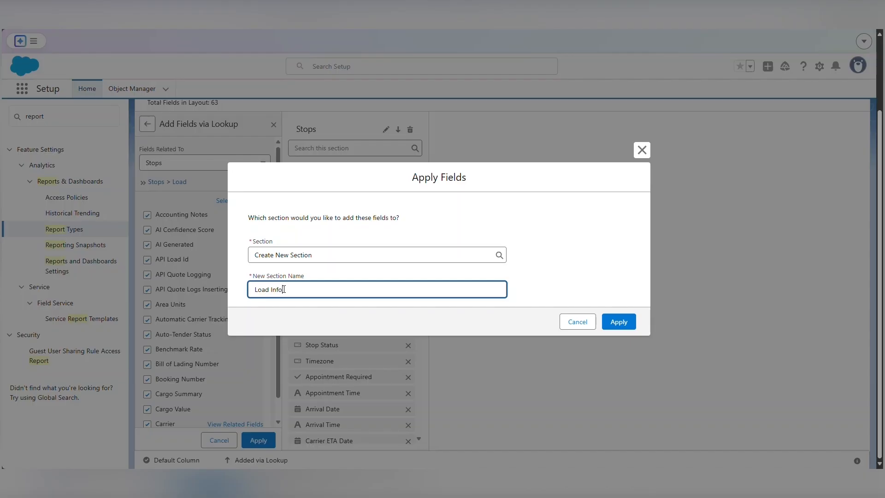
pyautogui.click(625, 324)
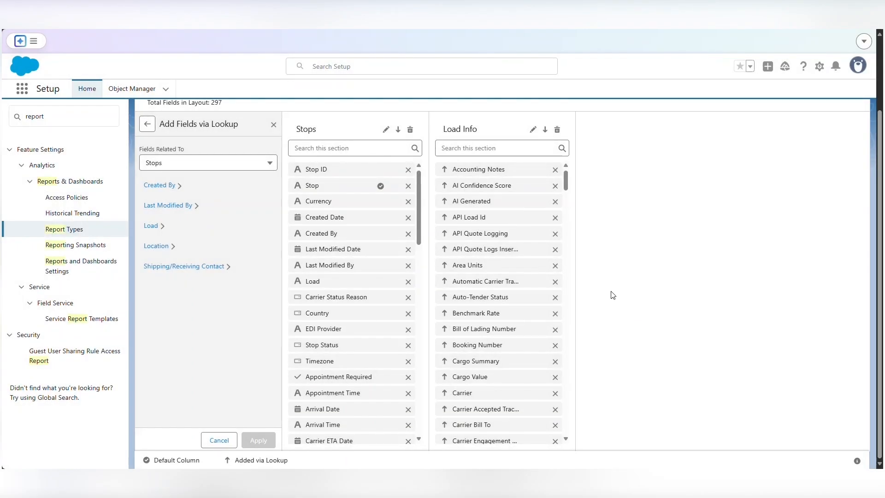
# Save the layout of the Stops- Training report type and copy the report type's name.
pyautogui.scroll(2, 654, 283)
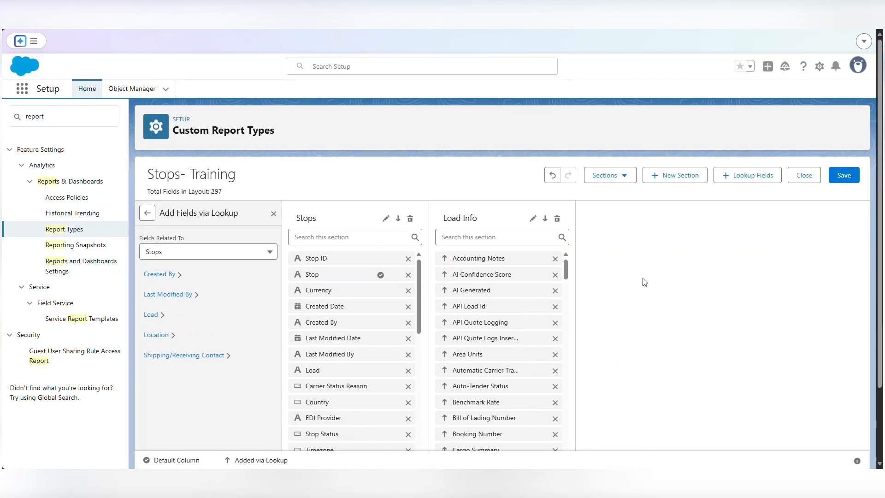
pyautogui.click(844, 178)
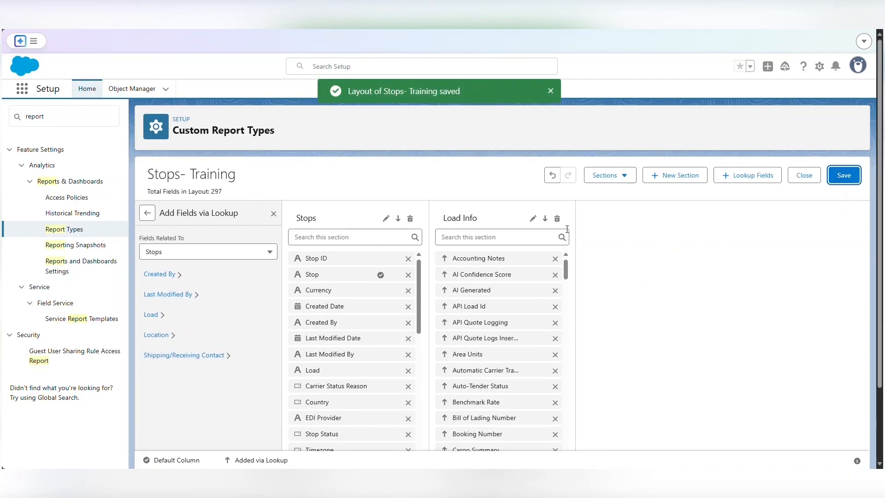
pyautogui.moveTo(236, 178); pyautogui.dragTo(140, 180)
pyautogui.hotkey('ctrl', 'c')
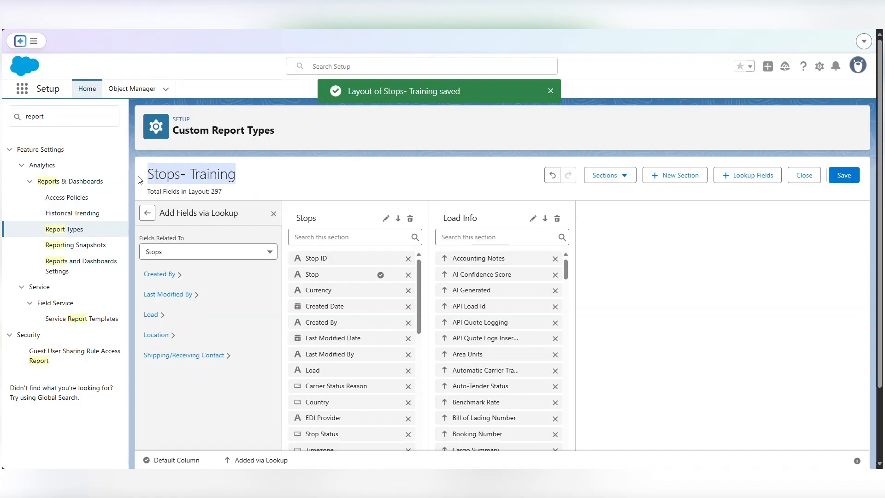
# Find the Reports item among the apps and items and open the list of recent reports.
pyautogui.click(22, 88)
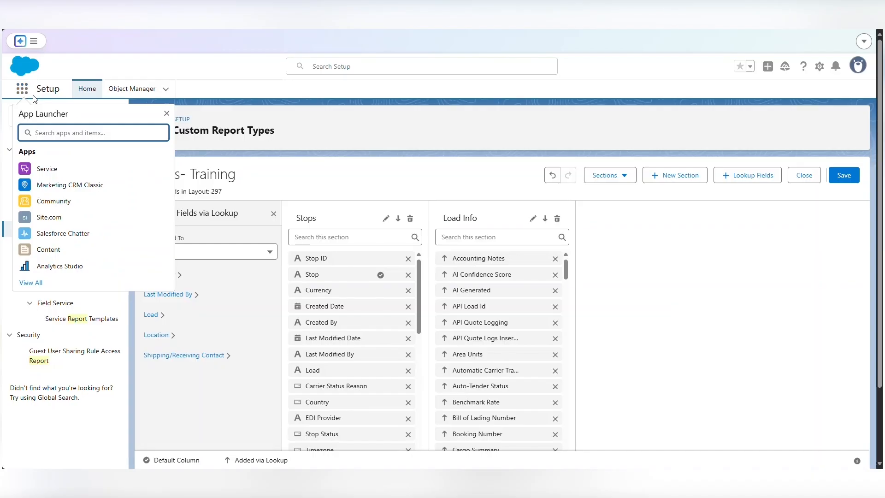
pyautogui.write('report')
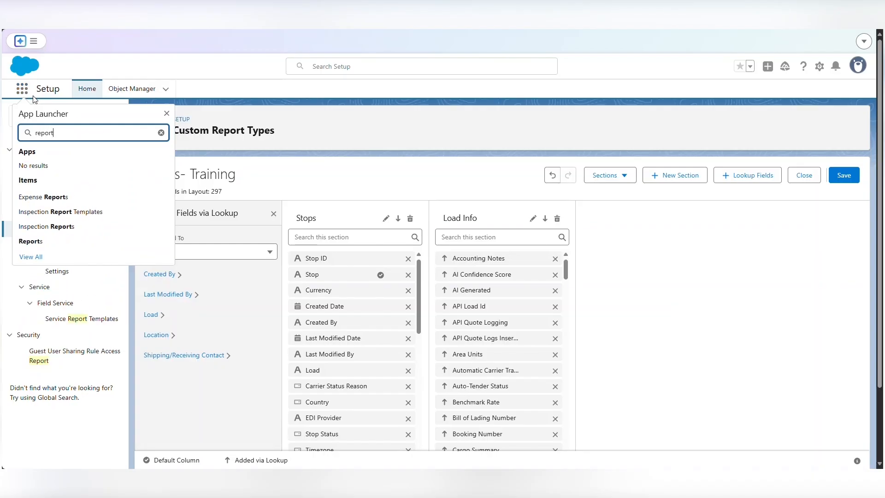
pyautogui.rightClick(32, 240)
pyautogui.press('Escape')
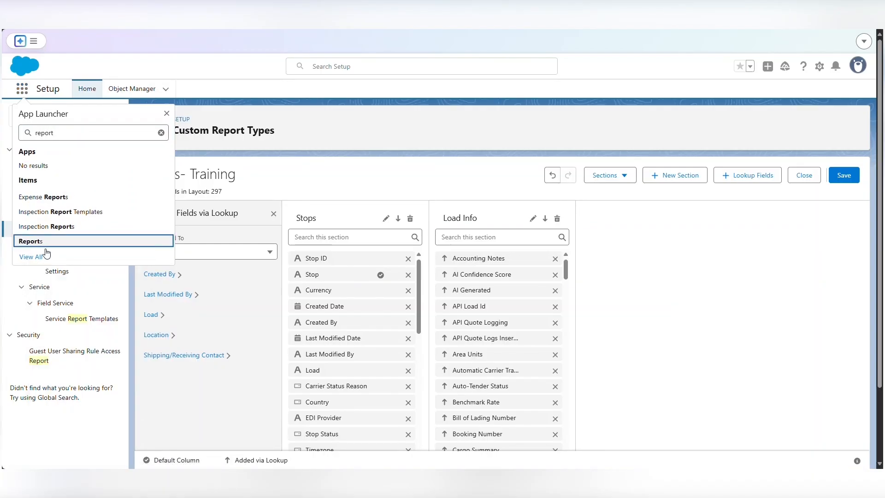
pyautogui.click(391, 198)
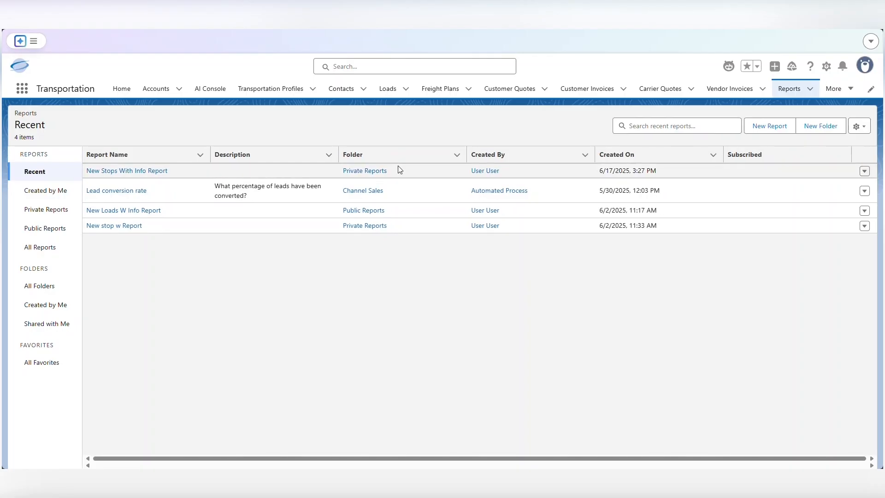
# Start a new report based on the Stops- Training report type, searching for it across all categories.
pyautogui.click(769, 130)
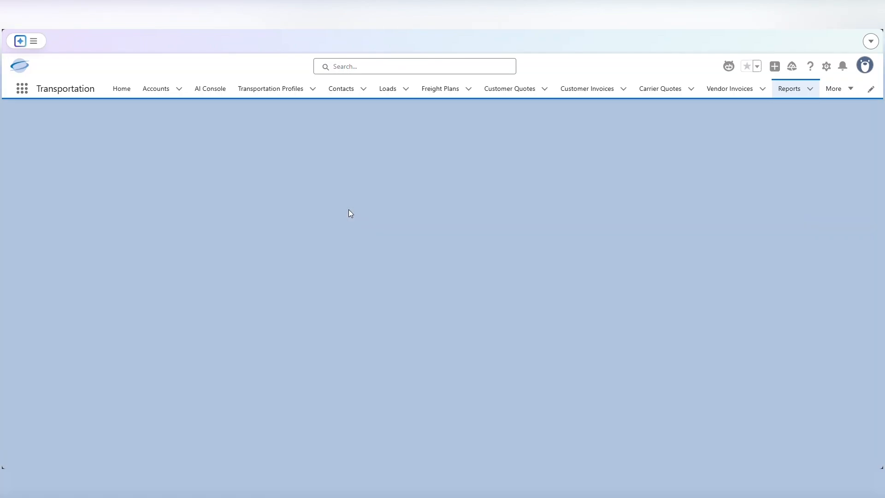
pyautogui.click(121, 195)
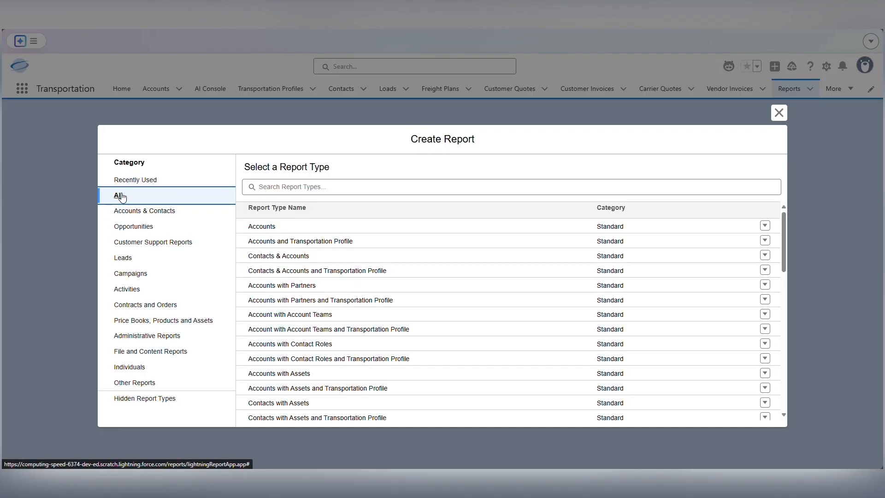
pyautogui.click(298, 185)
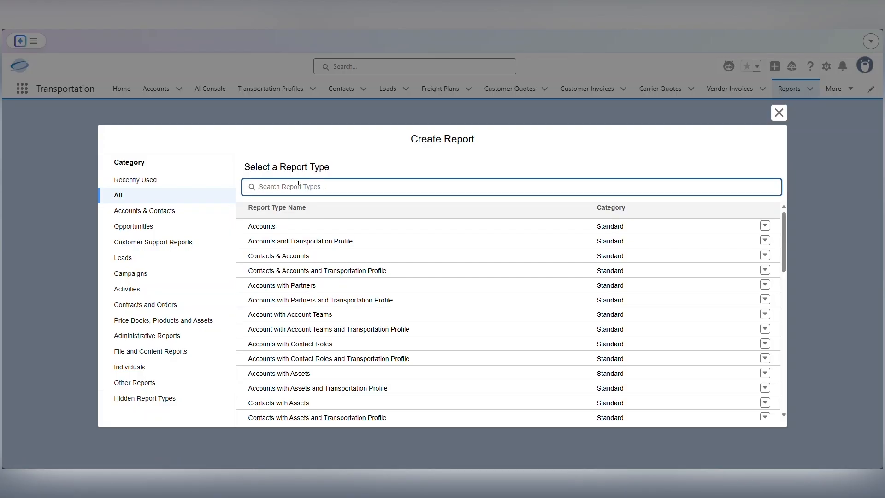
pyautogui.hotkey('ctrl', 'v')
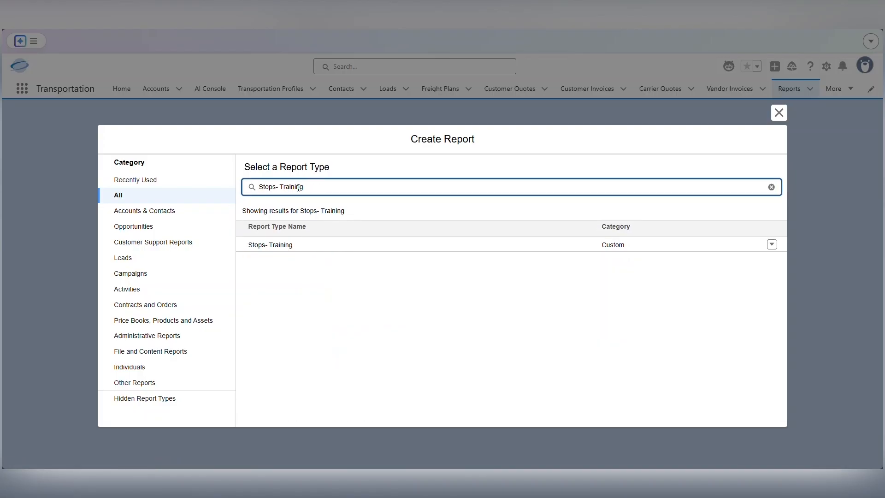
pyautogui.click(273, 245)
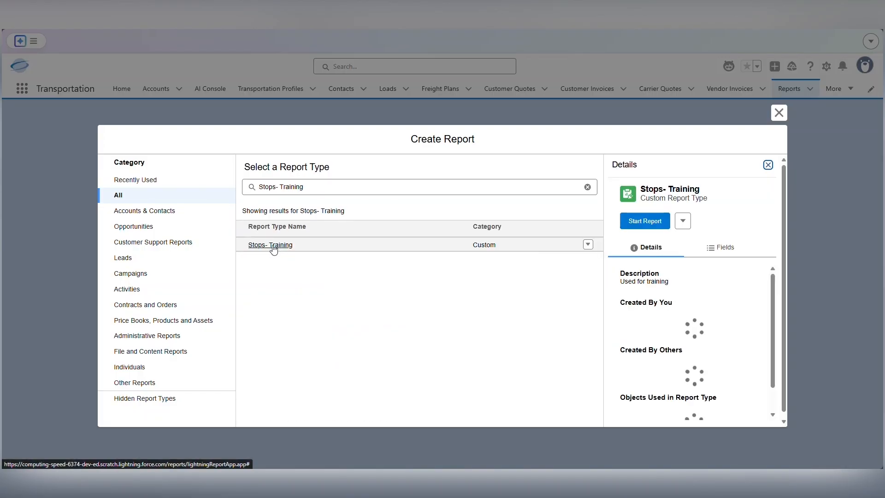
pyautogui.click(641, 222)
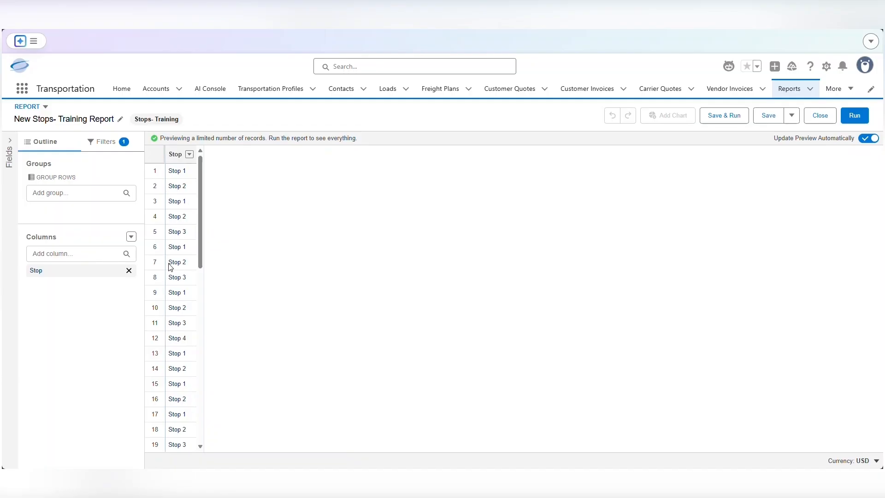
# Set the range of the report's Created Date filter to All Time.
pyautogui.click(97, 142)
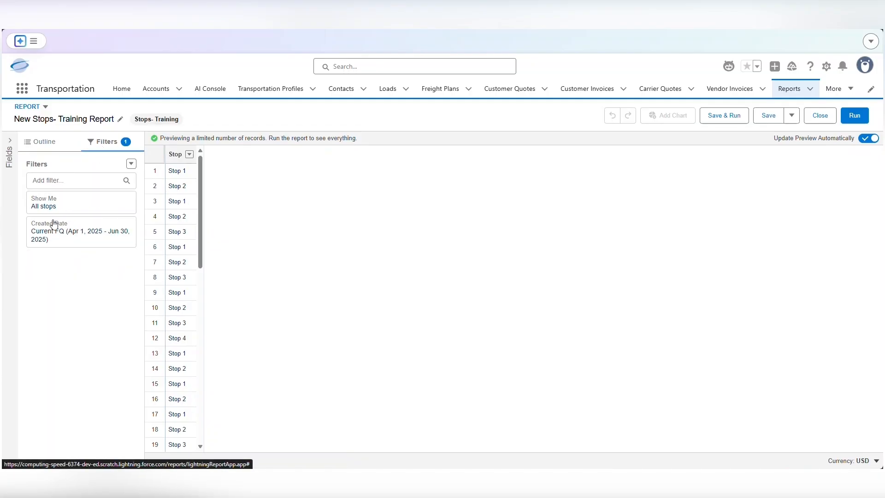
pyautogui.click(69, 233)
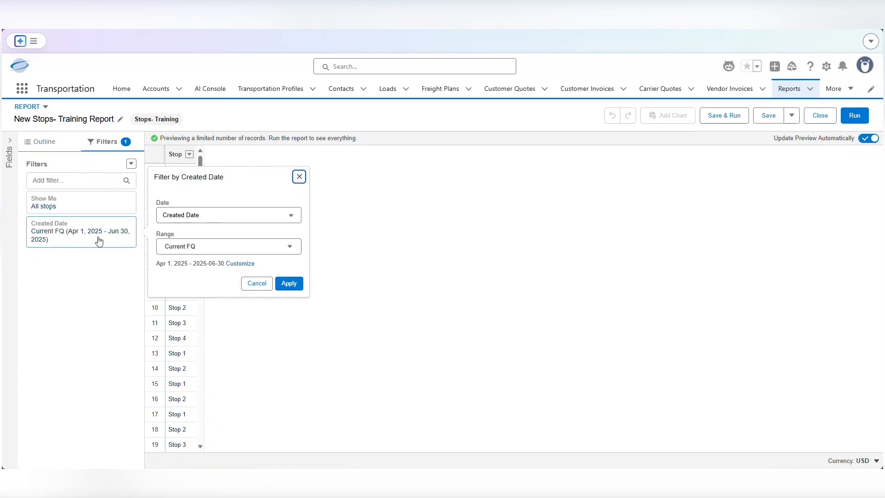
pyautogui.click(243, 253)
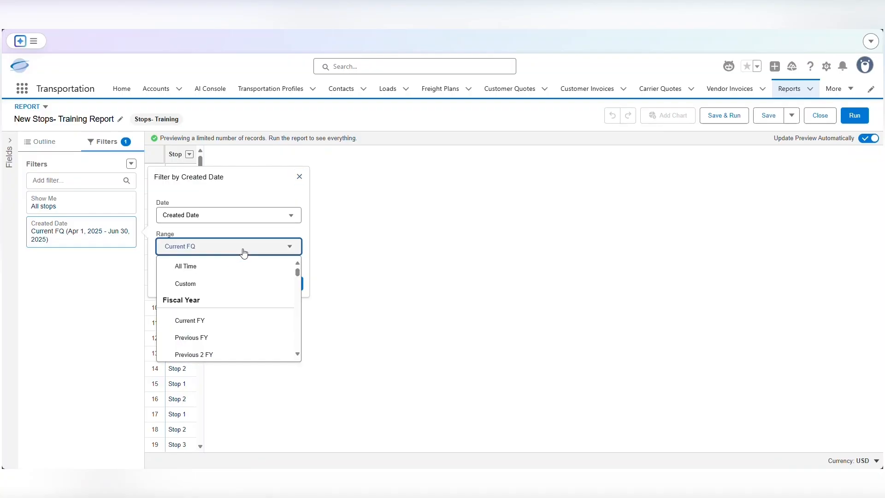
pyautogui.click(184, 268)
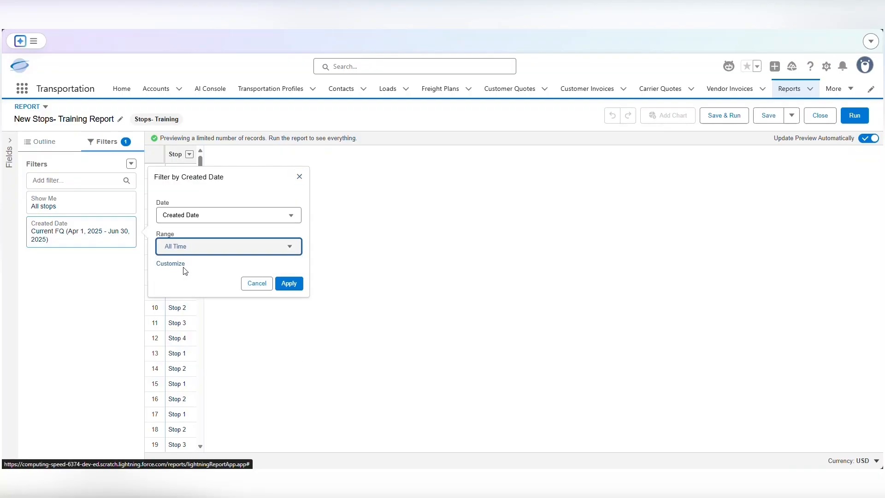
pyautogui.click(289, 283)
# Add a filter where Load: Load Status equals Assigned, Dispatched, In Transit or Delivered.
pyautogui.click(67, 180)
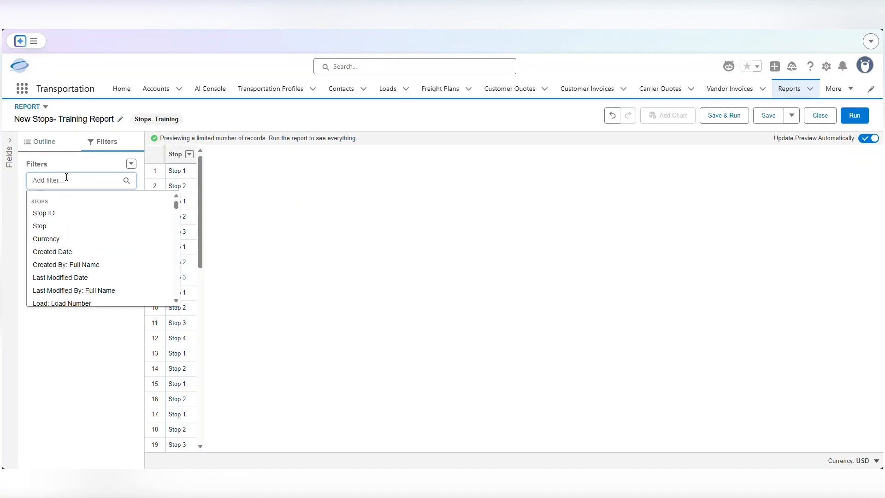
pyautogui.write('load st')
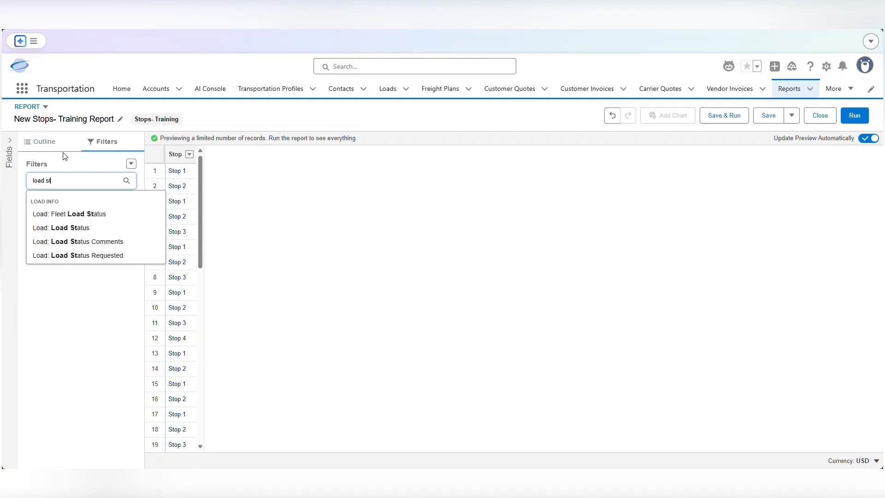
pyautogui.click(70, 227)
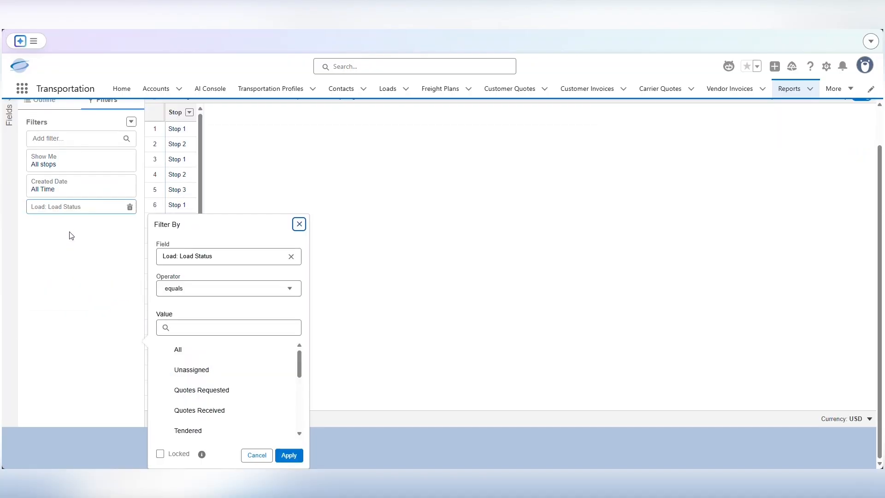
pyautogui.scroll(-1, 242, 419)
pyautogui.scroll(-1, 242, 419)
pyautogui.click(212, 365)
pyautogui.click(217, 386)
pyautogui.click(206, 407)
pyautogui.click(198, 424)
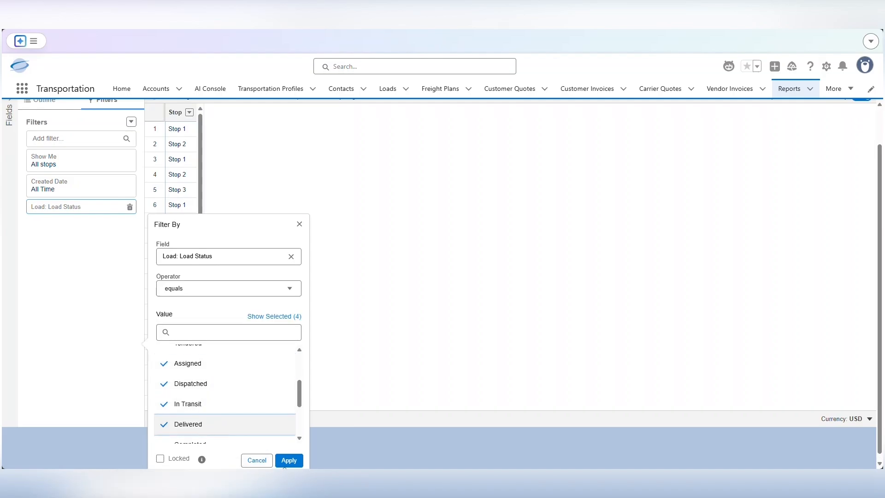
pyautogui.click(287, 462)
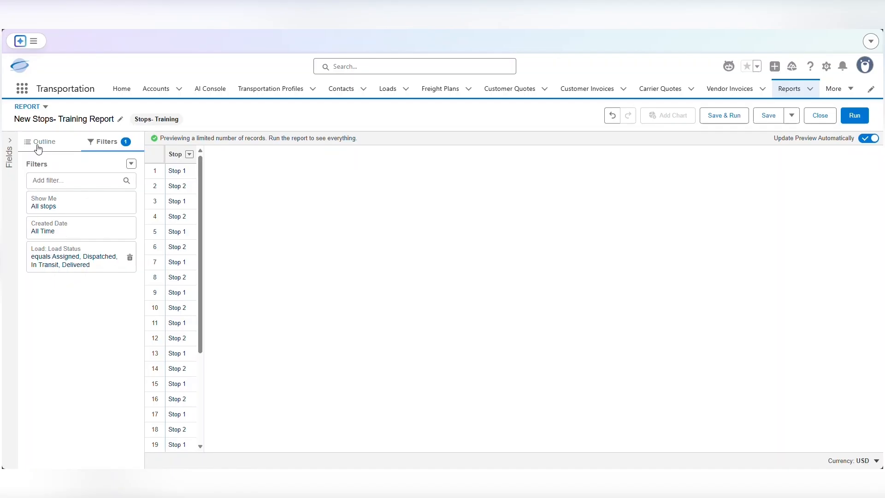
# Group the report rows by Load: Load Number.
pyautogui.click(35, 145)
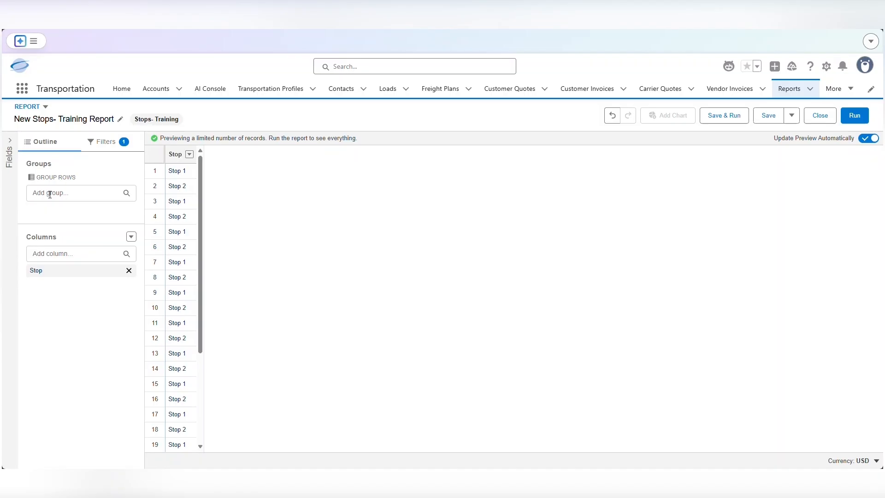
pyautogui.click(50, 194)
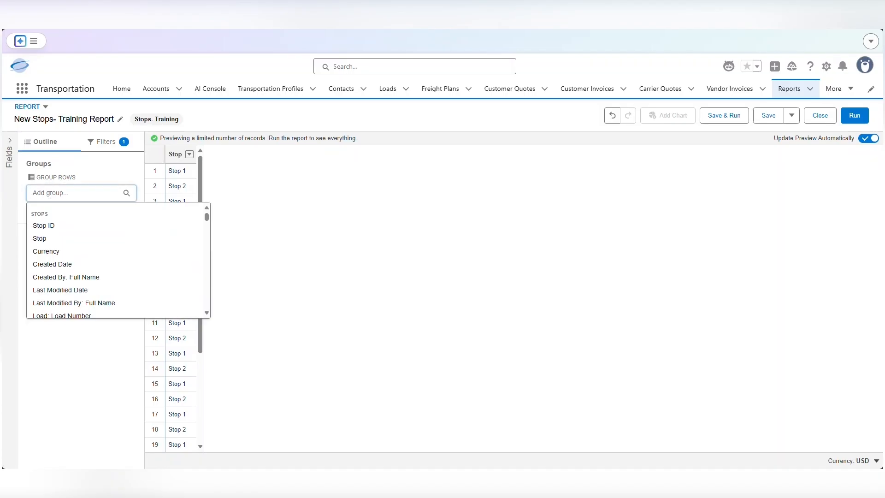
pyautogui.write('load')
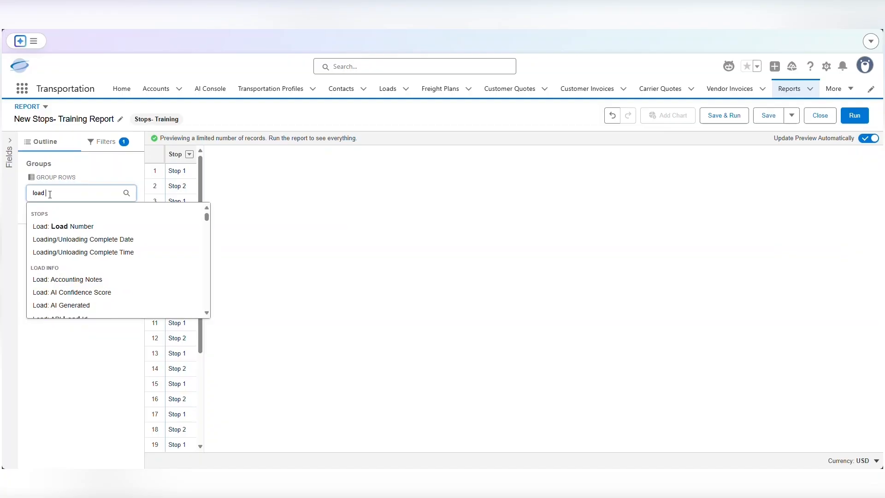
pyautogui.click(71, 226)
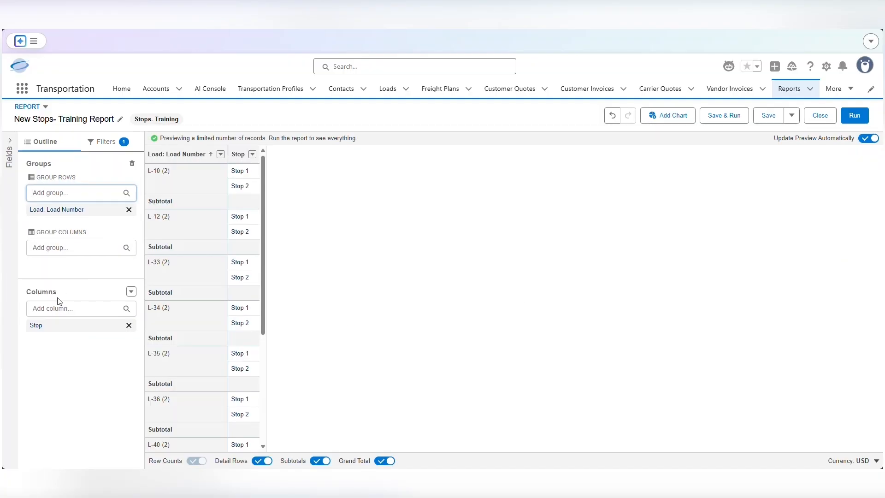
# Add the carrier's account name from the Load Info fields as a report column.
pyautogui.click(59, 306)
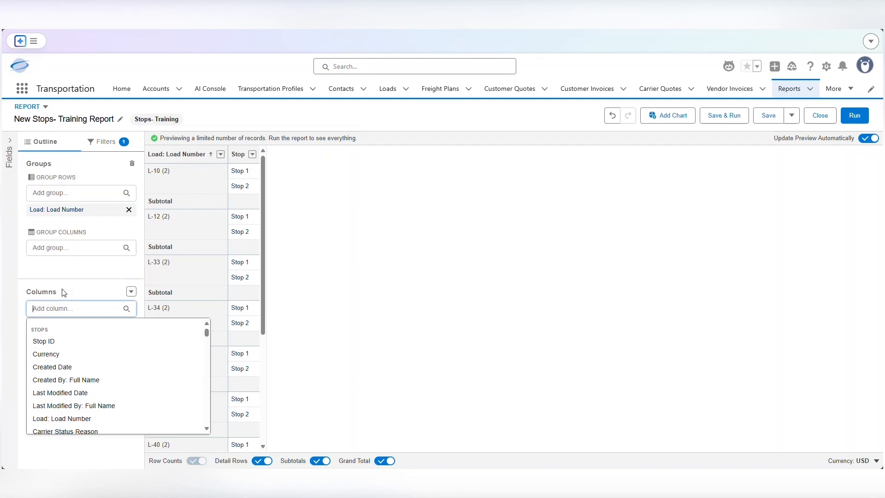
pyautogui.write('carr')
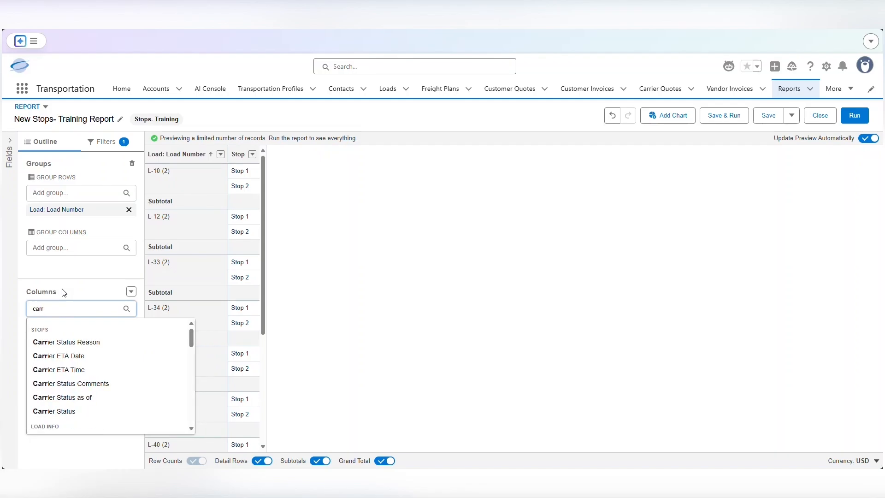
pyautogui.scroll(-3, 101, 383)
pyautogui.scroll(-1, 101, 383)
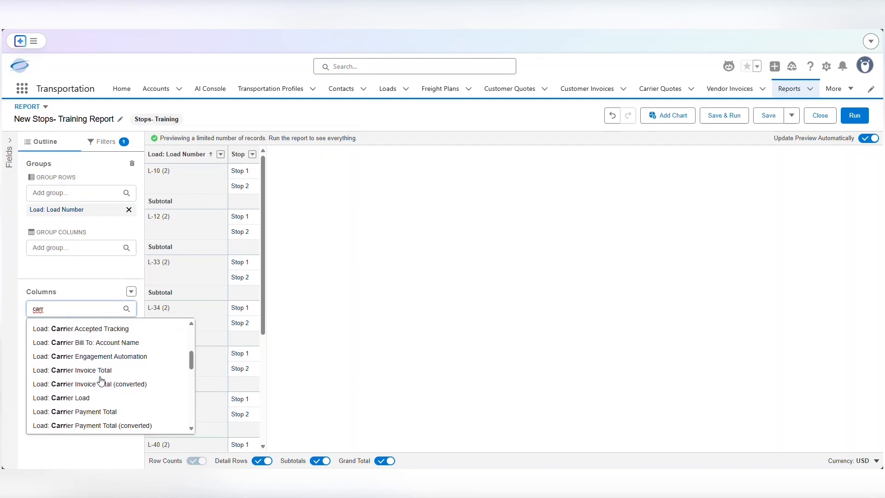
pyautogui.scroll(1, 99, 381)
pyautogui.click(90, 363)
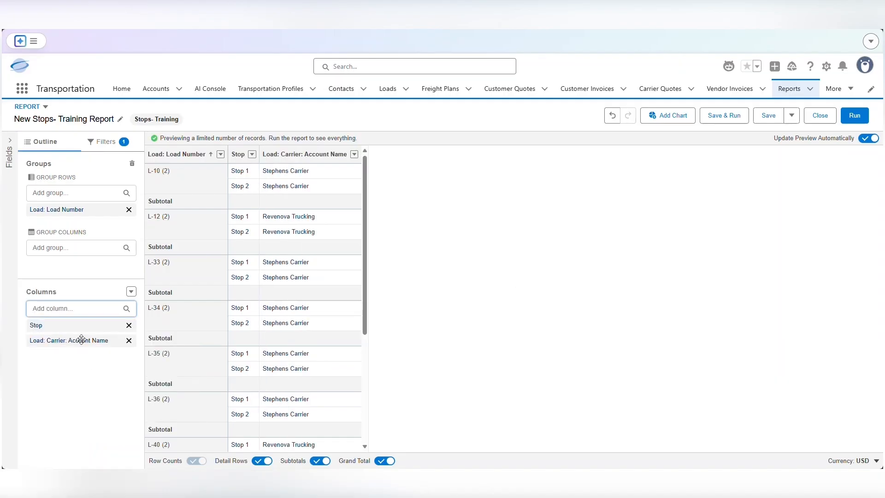
# Add the Arrival Date field of the stops as a report column.
pyautogui.click(69, 309)
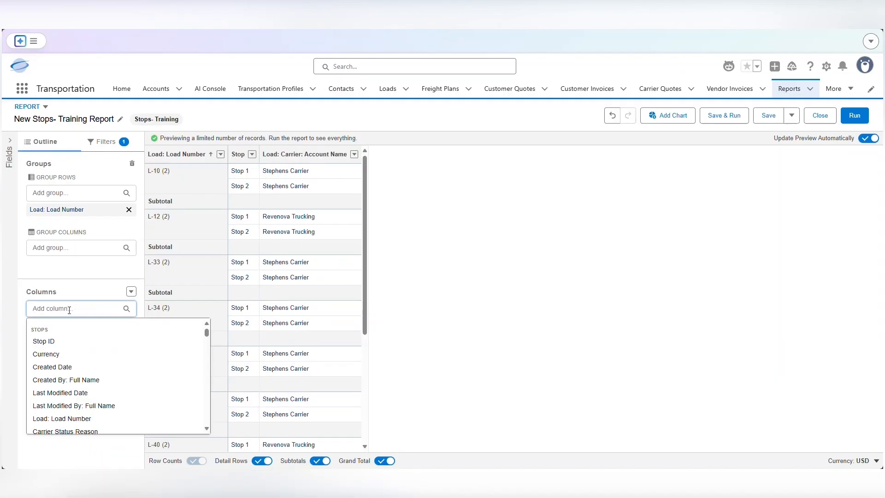
pyautogui.click(84, 282)
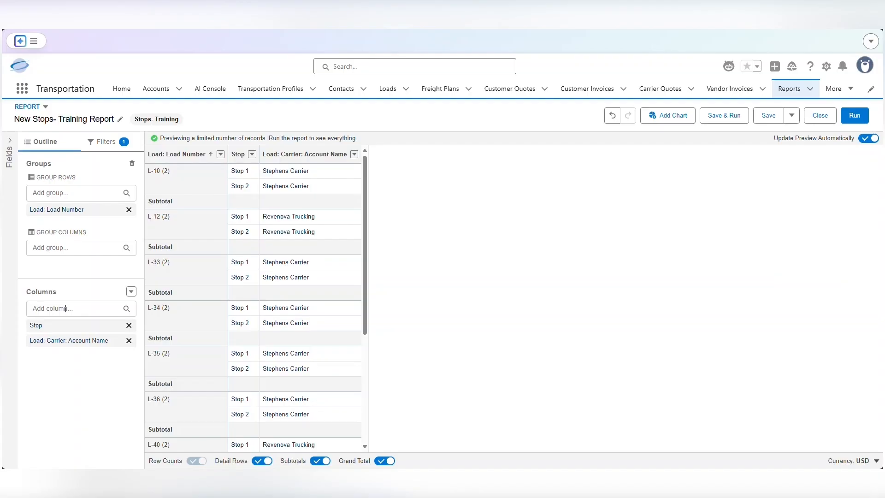
pyautogui.click(66, 309)
pyautogui.write('arriv')
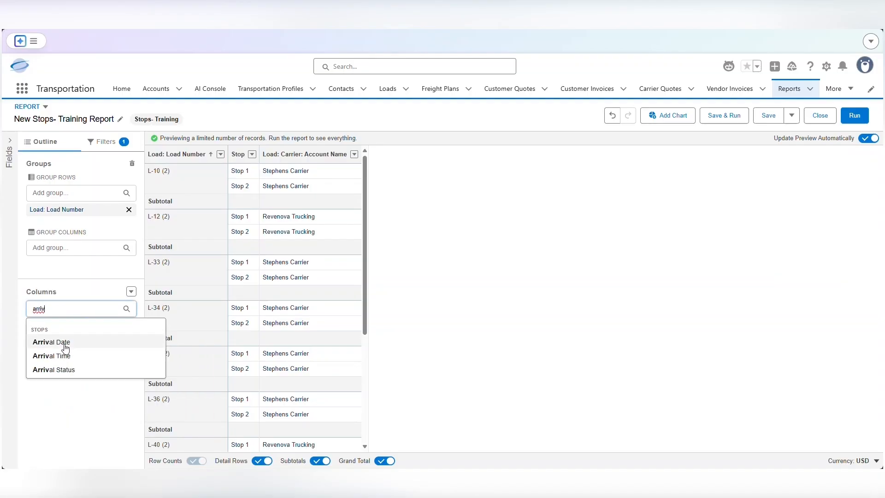
pyautogui.click(65, 345)
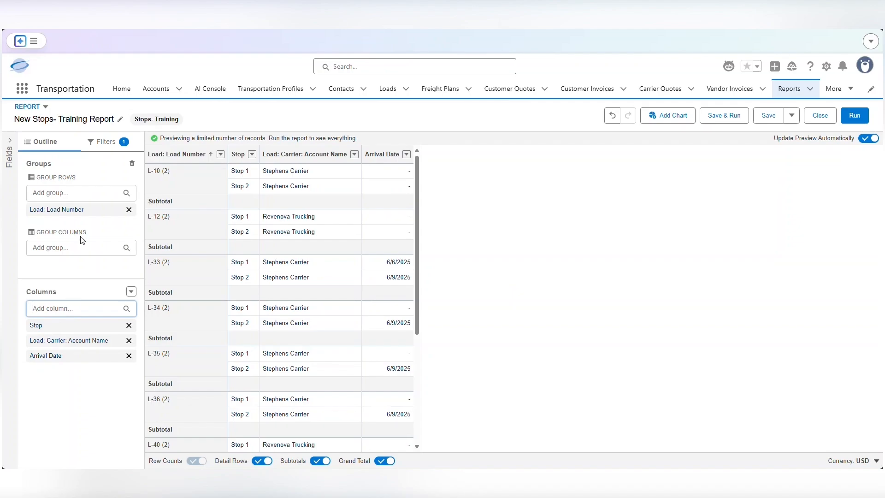
# Add the stops' Departure Date and Expected Date fields together as report columns after Arrival Date.
pyautogui.click(11, 144)
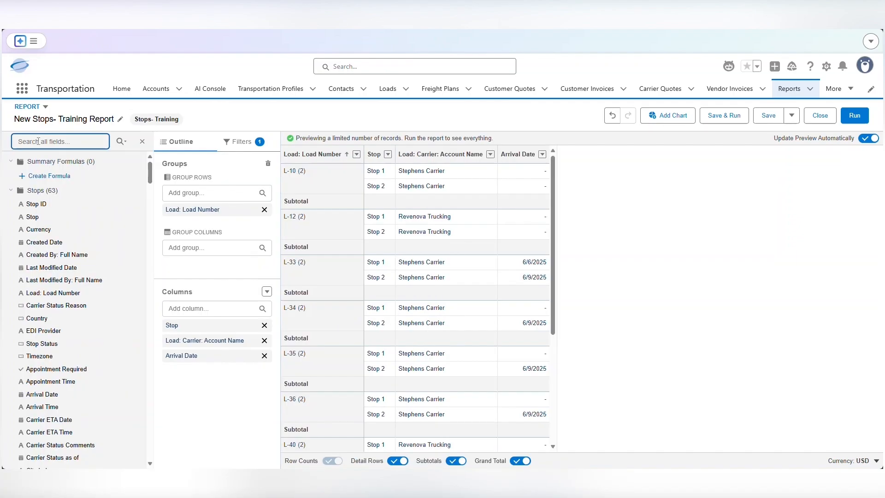
pyautogui.write('date')
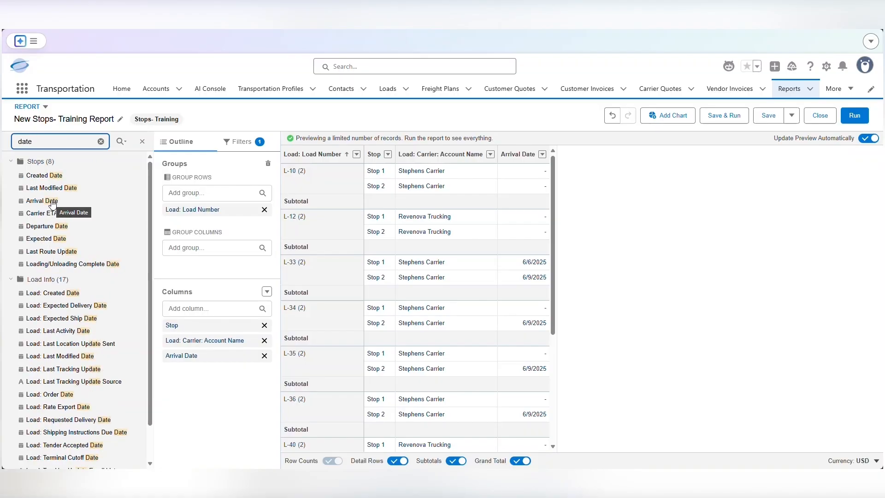
pyautogui.click(51, 228)
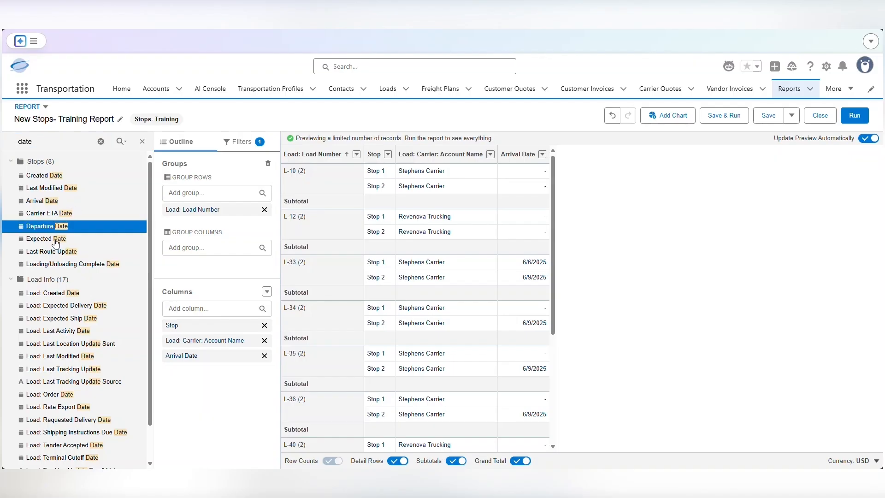
pyautogui.keyDown('shift'); pyautogui.click(54, 239); pyautogui.keyUp('shift')
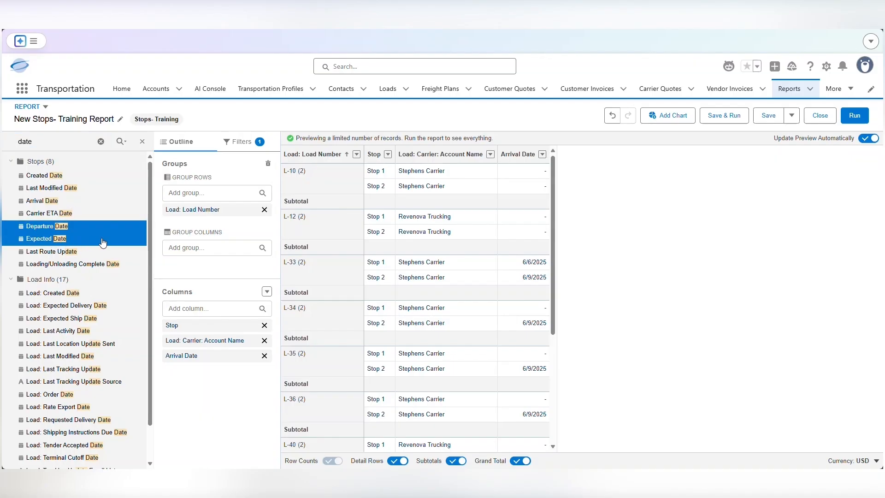
pyautogui.moveTo(103, 242); pyautogui.dragTo(167, 369)
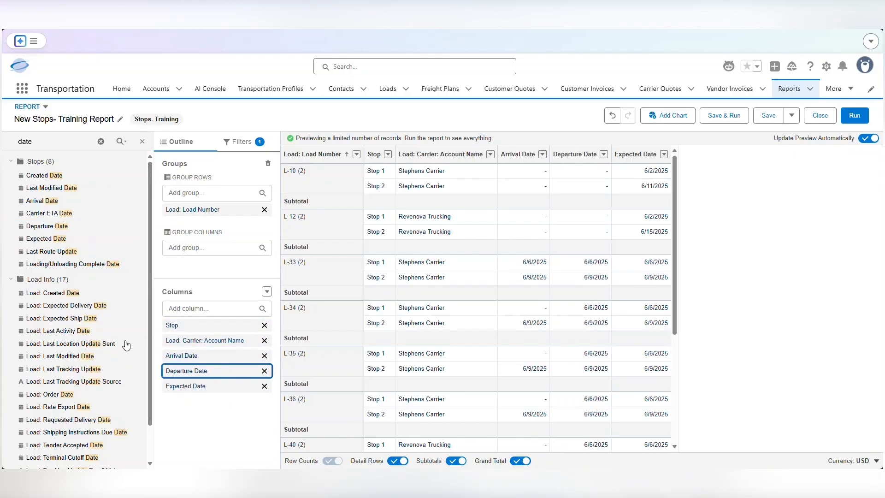
# Add the stops' OTD Counter field as the last report column and hide the field list.
pyautogui.click(101, 141)
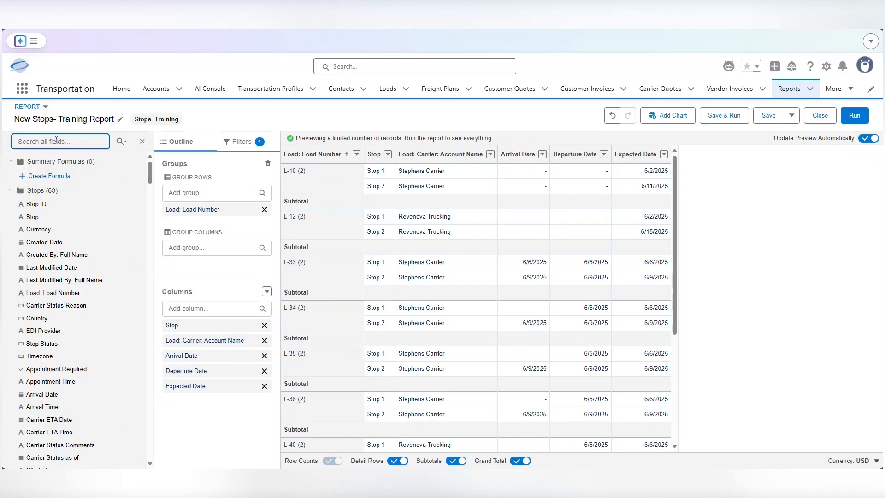
pyautogui.write('otd')
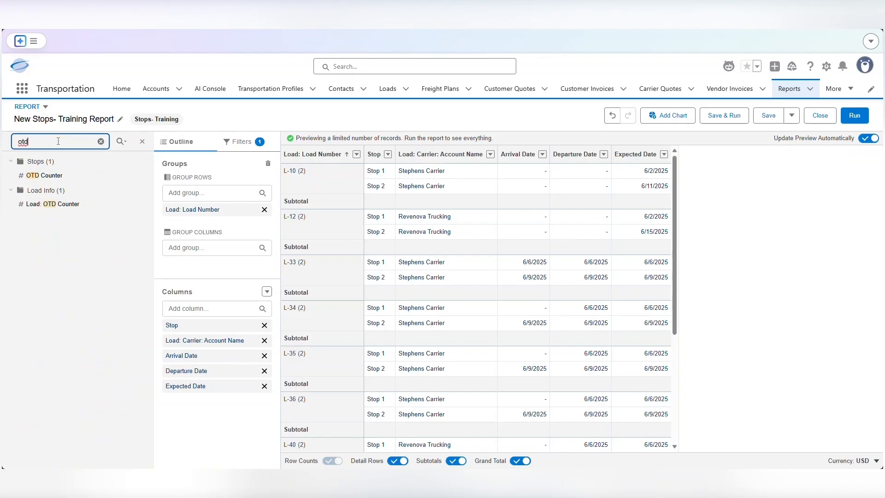
pyautogui.click(57, 177)
pyautogui.moveTo(58, 181); pyautogui.dragTo(173, 401)
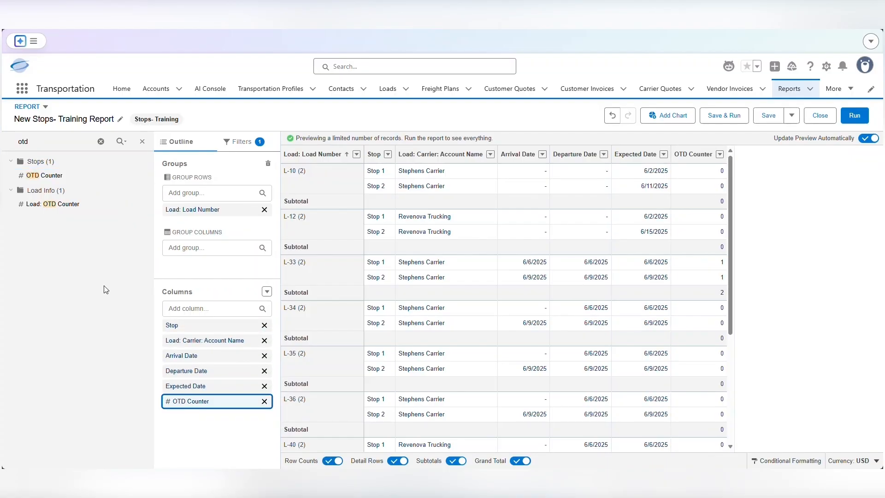
pyautogui.click(142, 142)
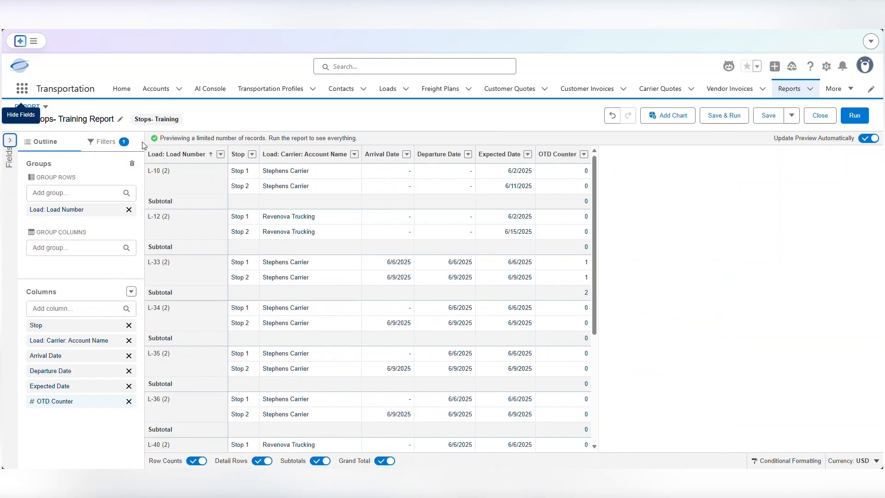
# Run the report and examine each load's arrival, departure and expected dates against its OTD Counter.
pyautogui.click(854, 115)
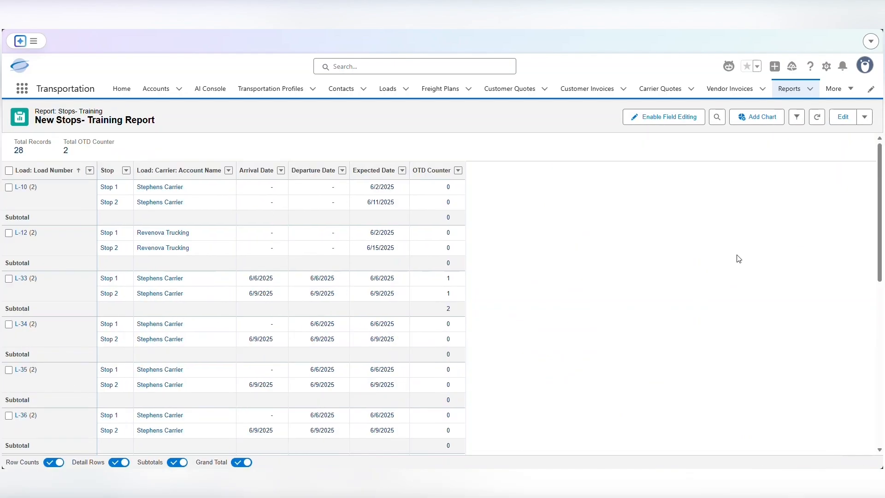
pyautogui.scroll(-2, 249, 293)
pyautogui.scroll(-1, 246, 293)
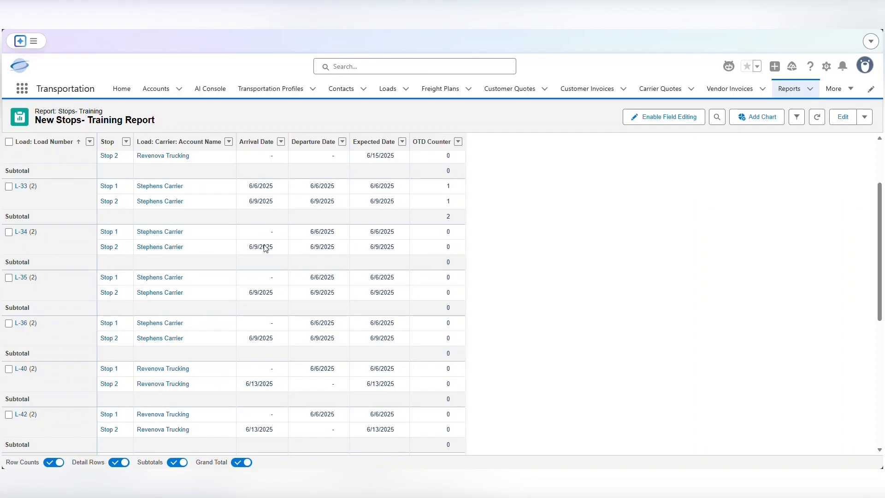
pyautogui.scroll(2, 304, 242)
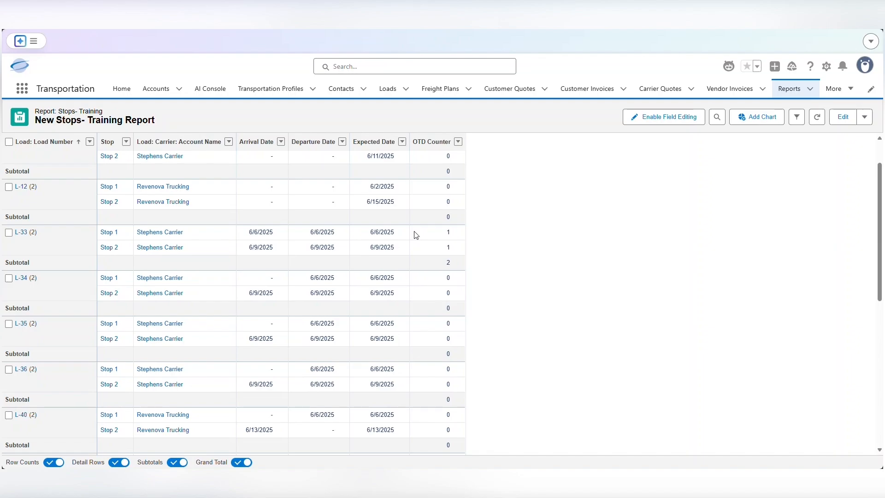
pyautogui.scroll(1, 416, 235)
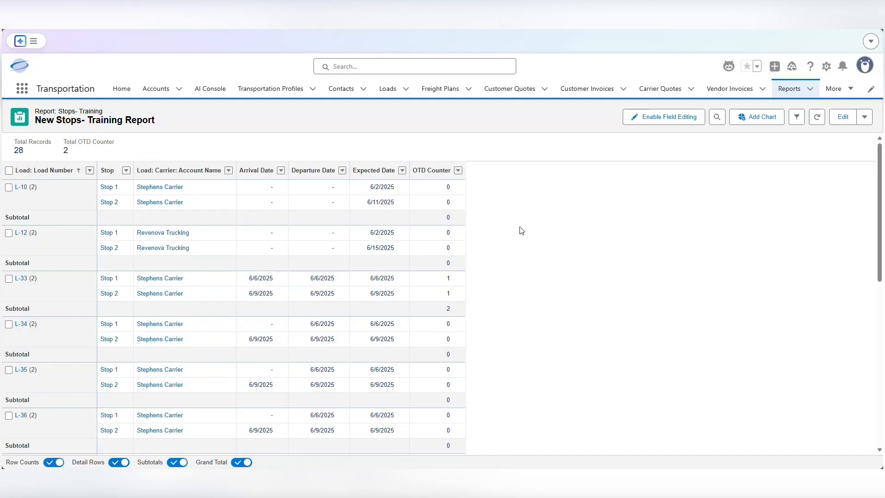
# Reopen the report for editing and add Load: City Lane as a second row group.
pyautogui.click(843, 120)
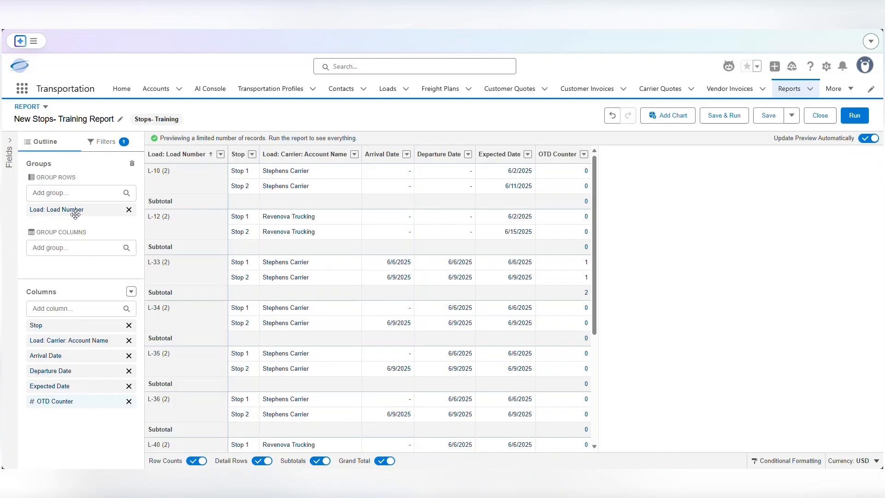
pyautogui.click(76, 191)
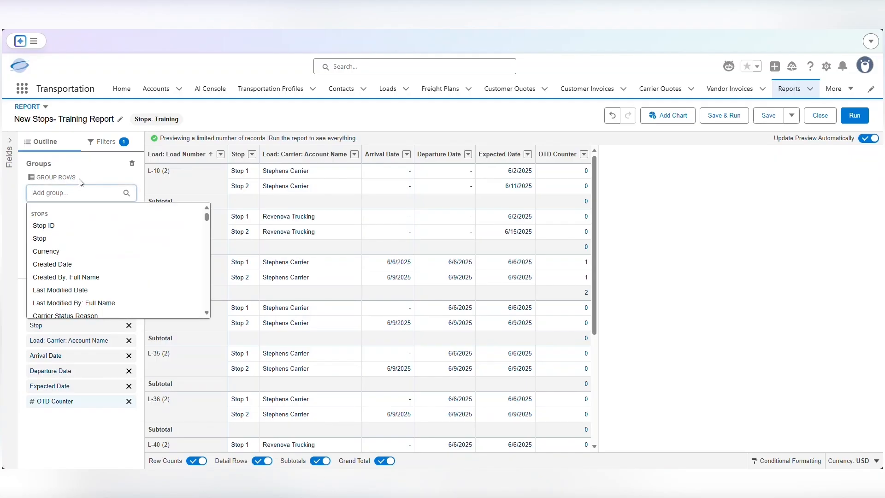
pyautogui.write('city')
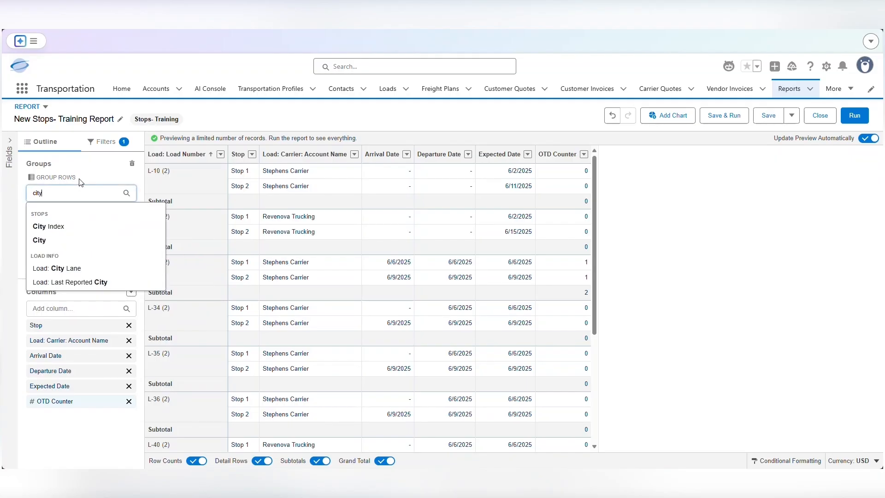
pyautogui.click(65, 271)
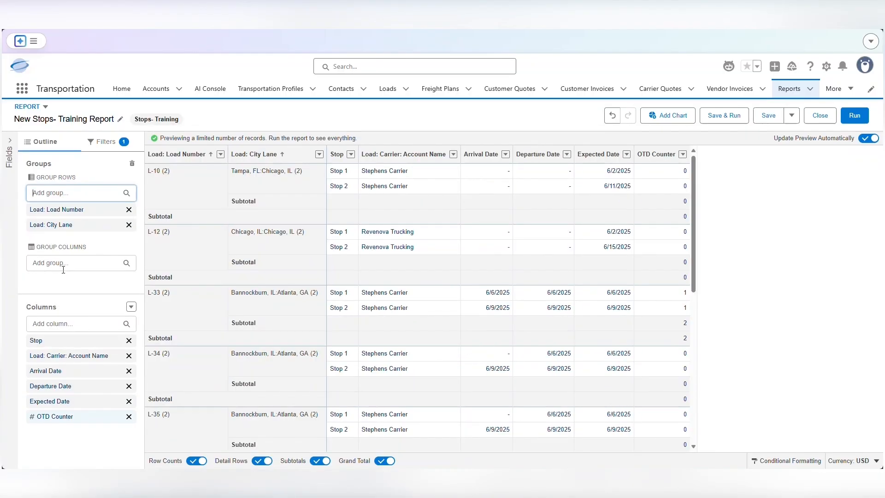
# Add Load: Carrier Quote Total as a report column and run the report.
pyautogui.click(69, 324)
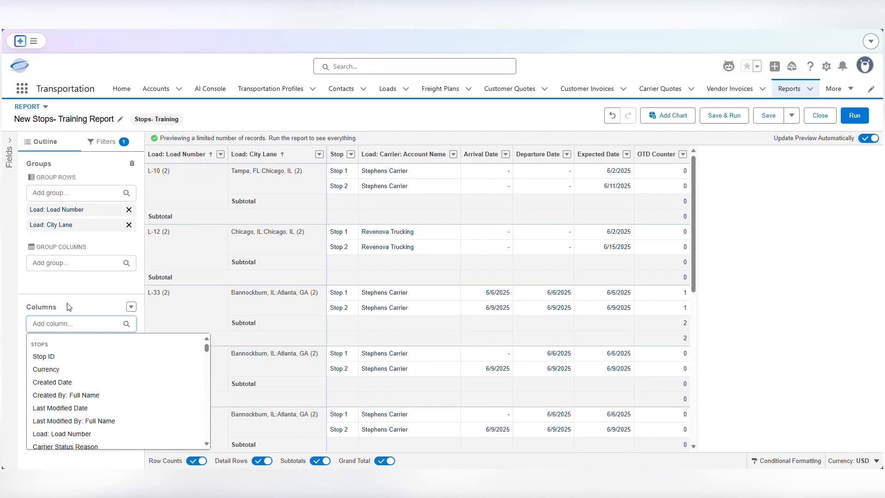
pyautogui.write('carrier')
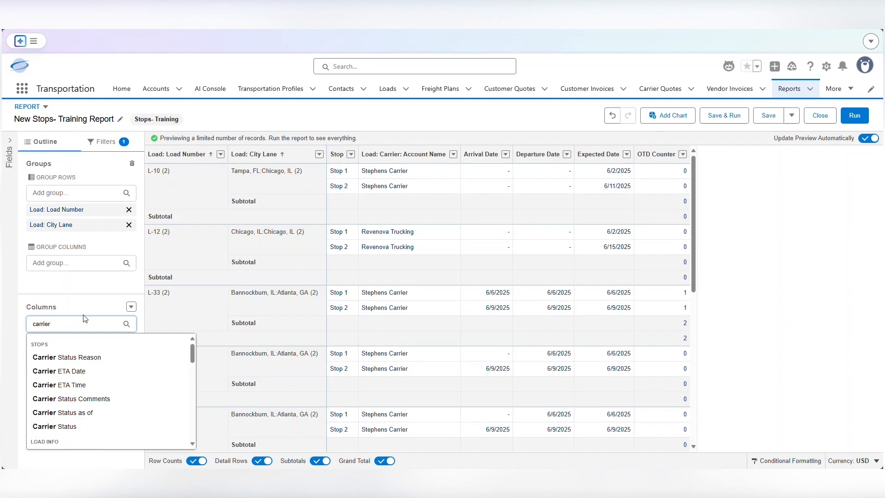
pyautogui.scroll(-3, 101, 391)
pyautogui.scroll(-5, 104, 395)
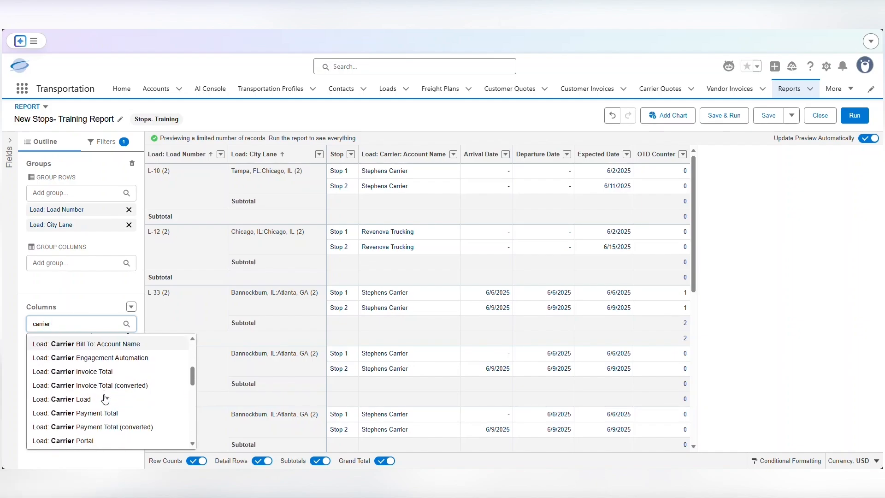
pyautogui.click(98, 391)
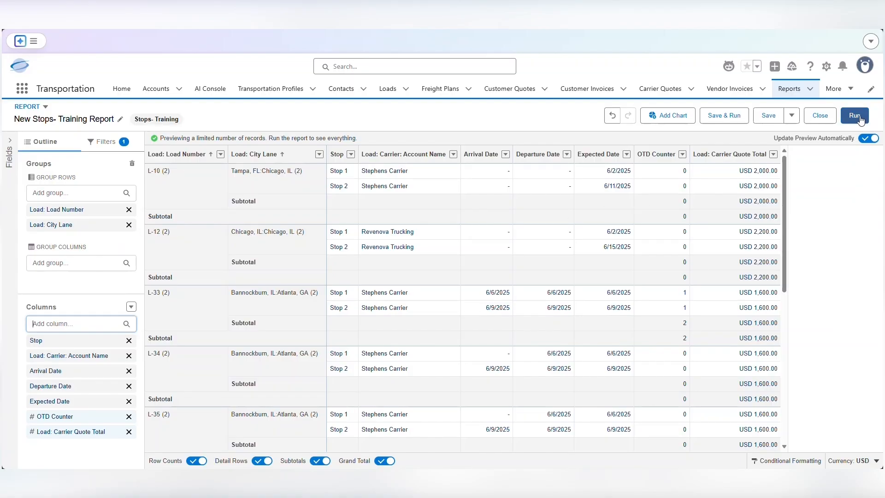
pyautogui.click(855, 116)
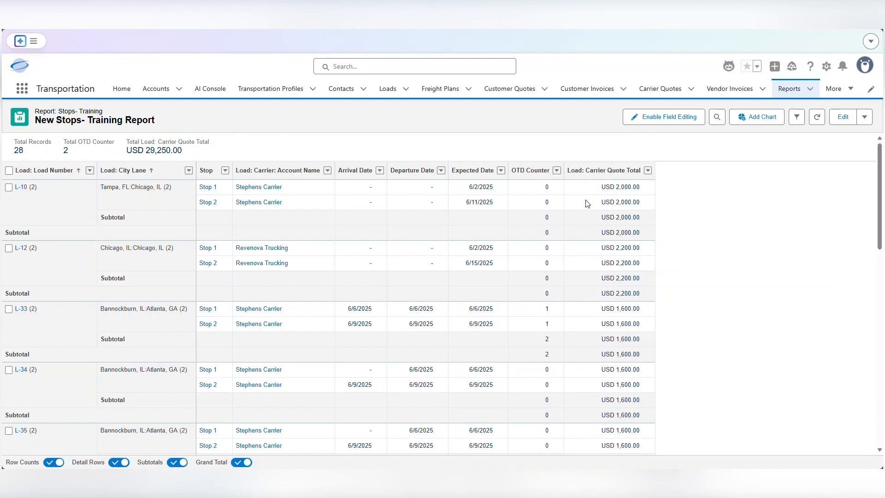
# Edit the report to move Load: Load Number from the row groups to the columns after Stop, and run it.
pyautogui.click(843, 116)
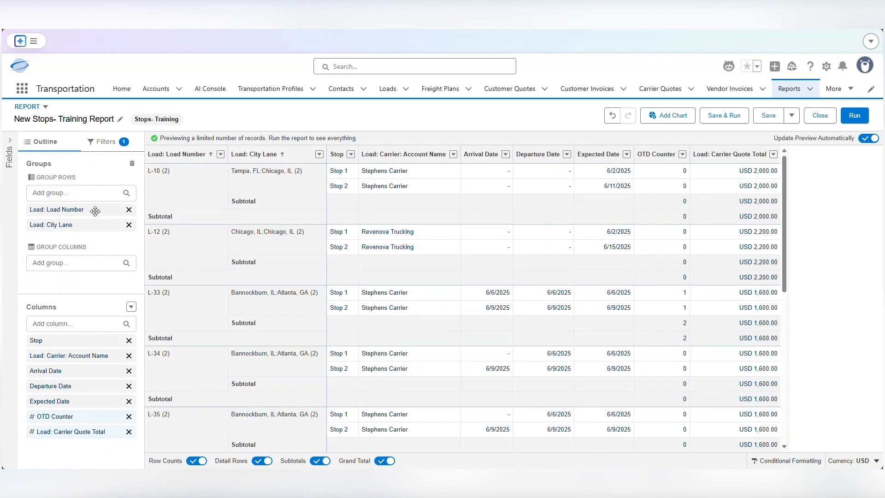
pyautogui.moveTo(76, 212); pyautogui.dragTo(76, 355)
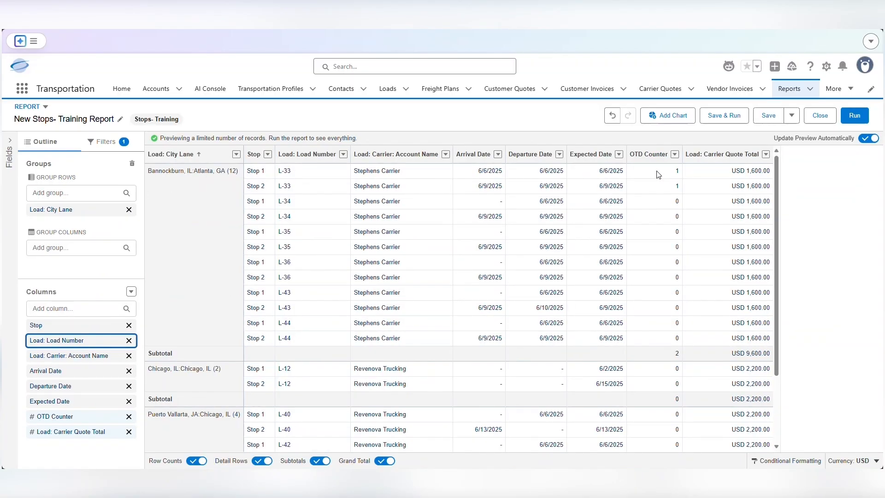
pyautogui.click(853, 119)
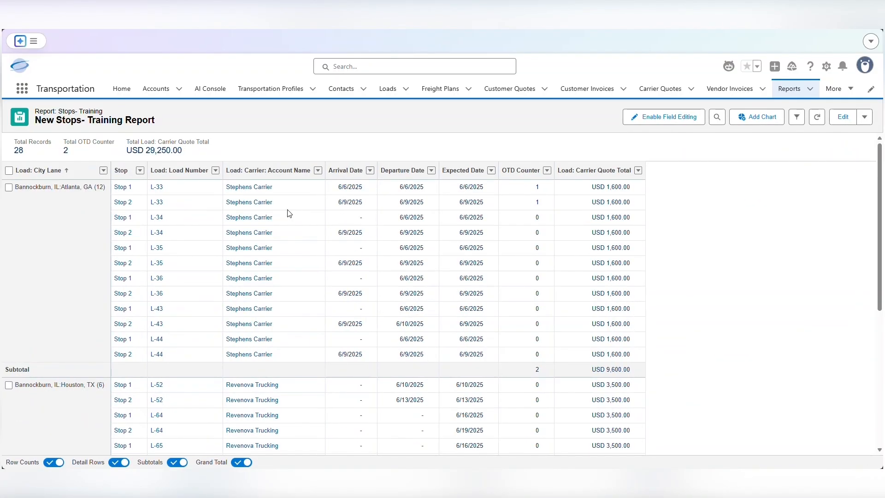
pyautogui.scroll(-1, 348, 255)
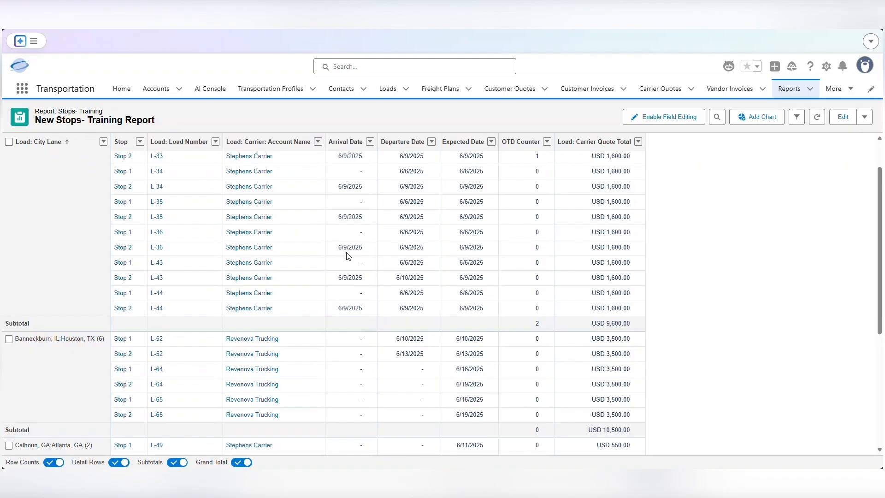
pyautogui.scroll(1, 347, 257)
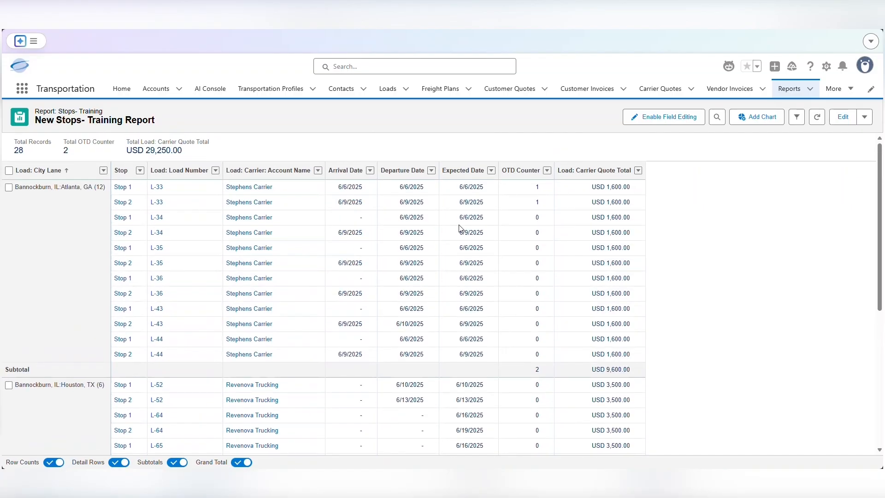